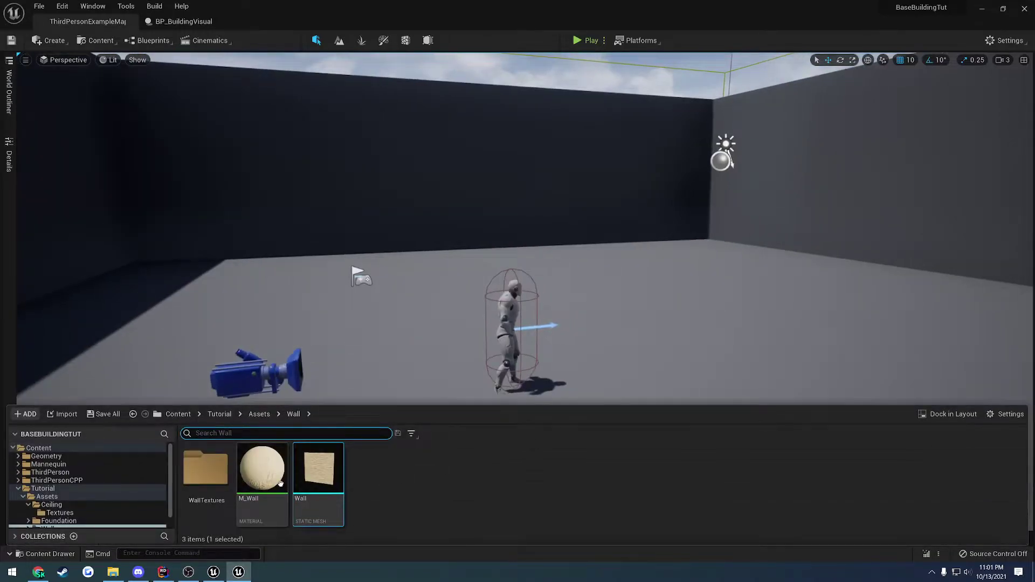
- Look over the BP_Building event graph from the Tutorial folder, then close the open blueprint editors
{"action": "left_click", "coordinate": [259, 414]}
{"action": "double_click", "coordinate": [229, 474]}
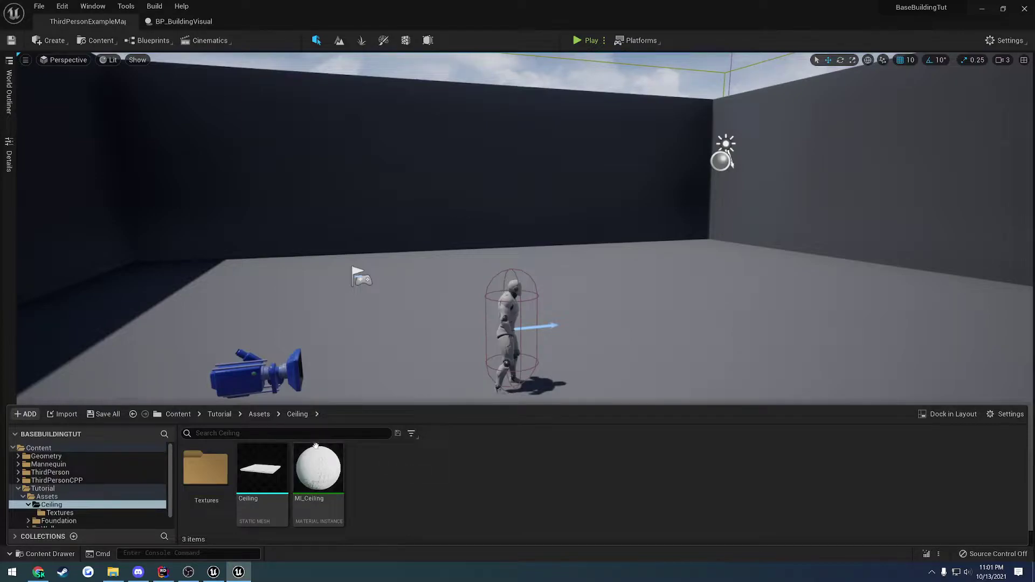
{"action": "left_click", "coordinate": [219, 414]}
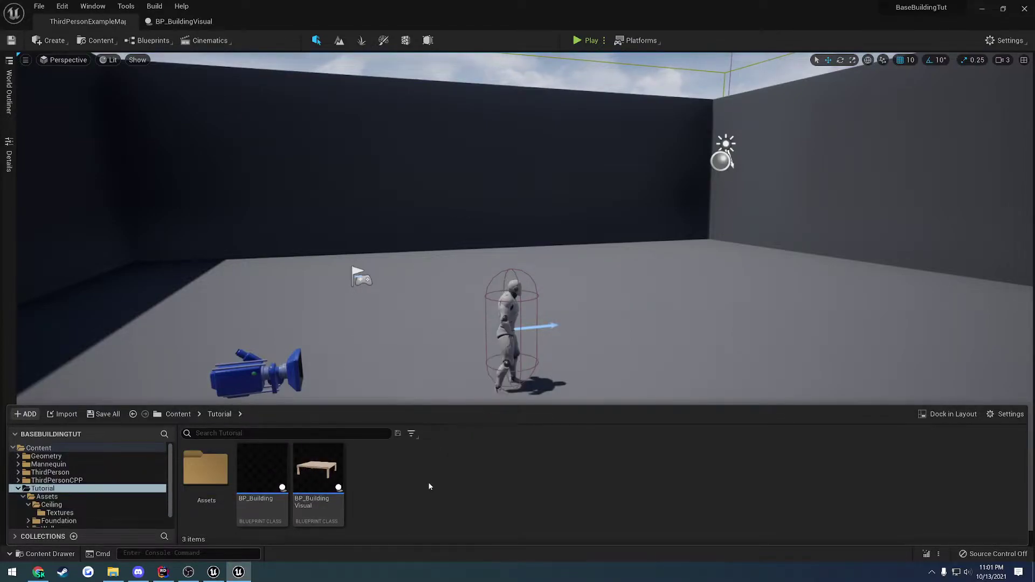
{"action": "double_click", "coordinate": [262, 467]}
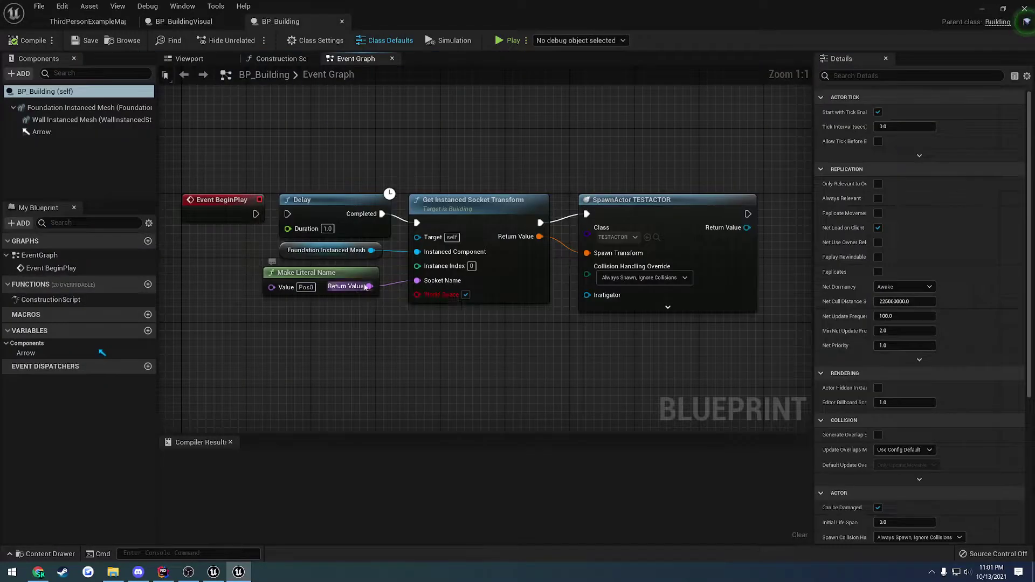
{"action": "left_click", "coordinate": [342, 22]}
{"action": "left_click", "coordinate": [235, 21]}
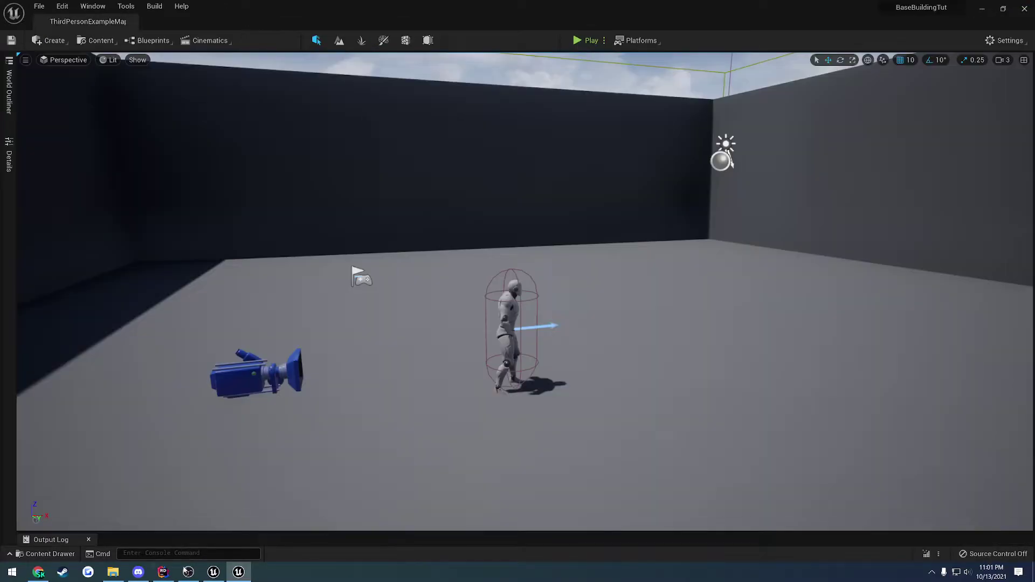
- Switch to the code editor and, in Building.h, declare an EditDefaultsOnly UInstancedStaticMeshComponent pointer named CeilingInstancedMesh below WallInstancedMesh, using the TUTORIAL category
{"action": "left_click", "coordinate": [162, 571]}
{"action": "left_click", "coordinate": [255, 37]}
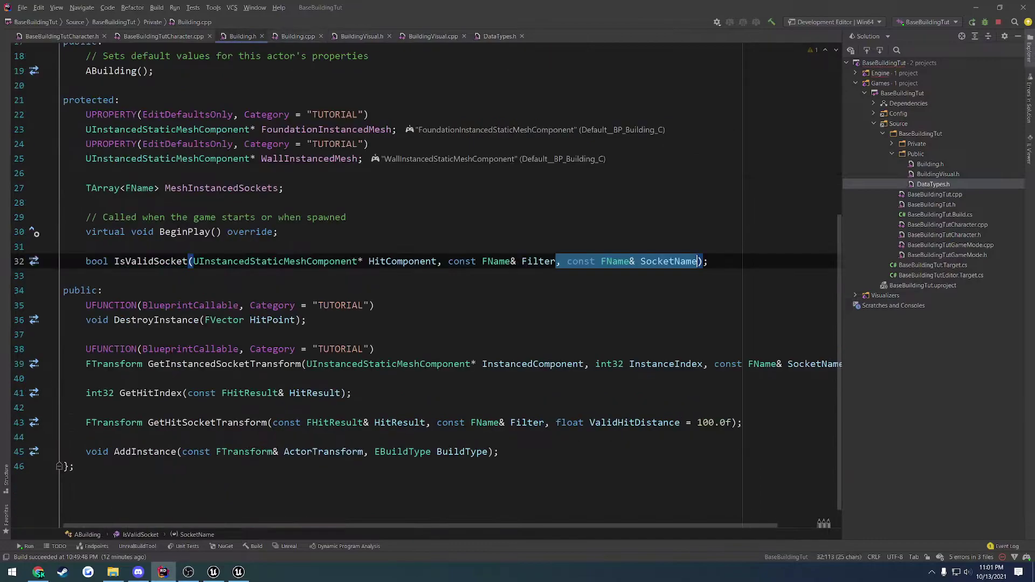
{"action": "scroll", "coordinate": [364, 290], "scroll_direction": "up", "scroll_amount": 2}
{"action": "left_click_drag", "start_coordinate": [363, 291], "coordinate": [74, 274]}
{"action": "key", "text": "ctrl+c"}
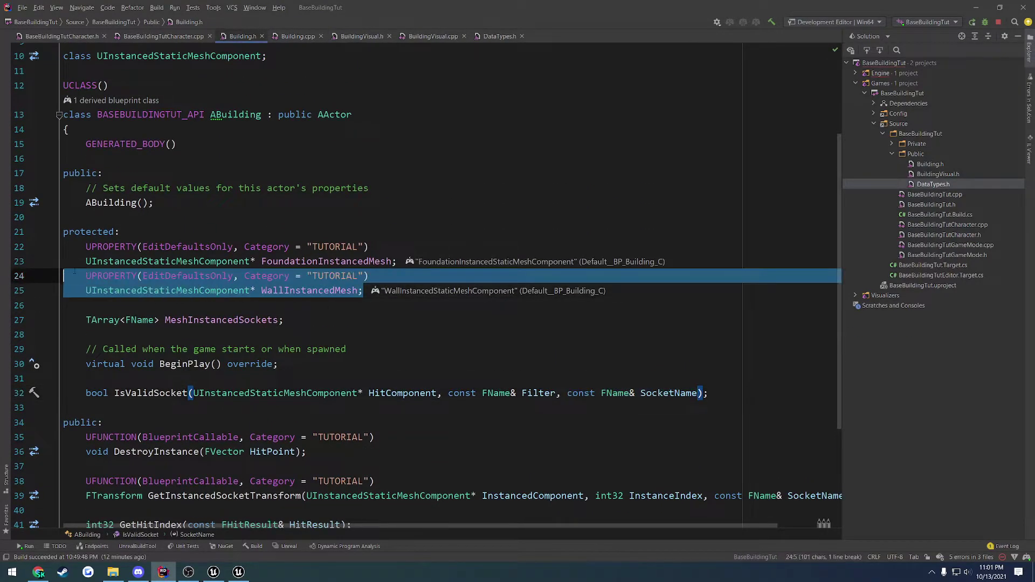
{"action": "left_click", "coordinate": [120, 303]}
{"action": "key", "text": "ctrl+v"}
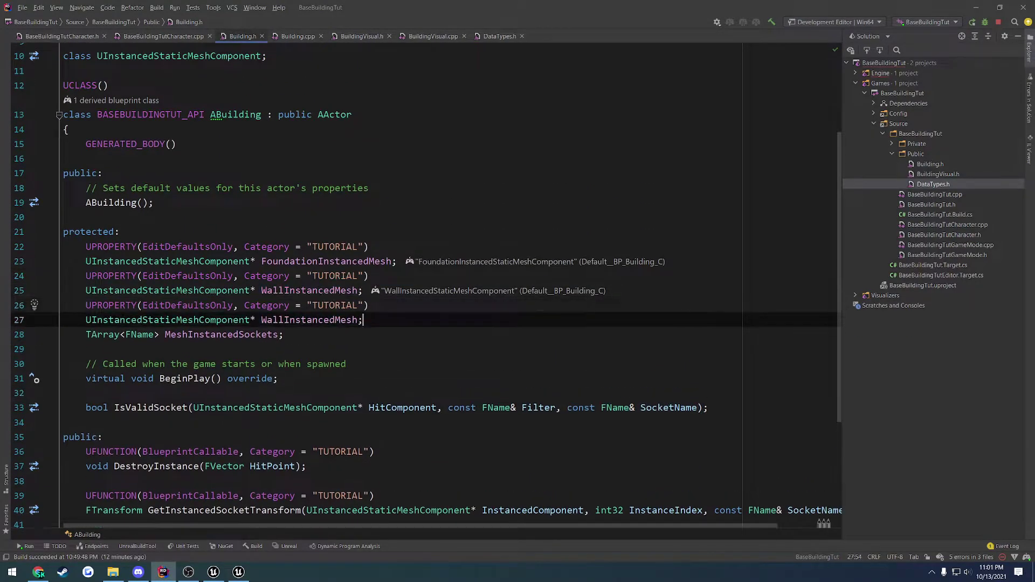
{"action": "key", "text": "Return"}
{"action": "left_click_drag", "start_coordinate": [284, 320], "coordinate": [267, 320]}
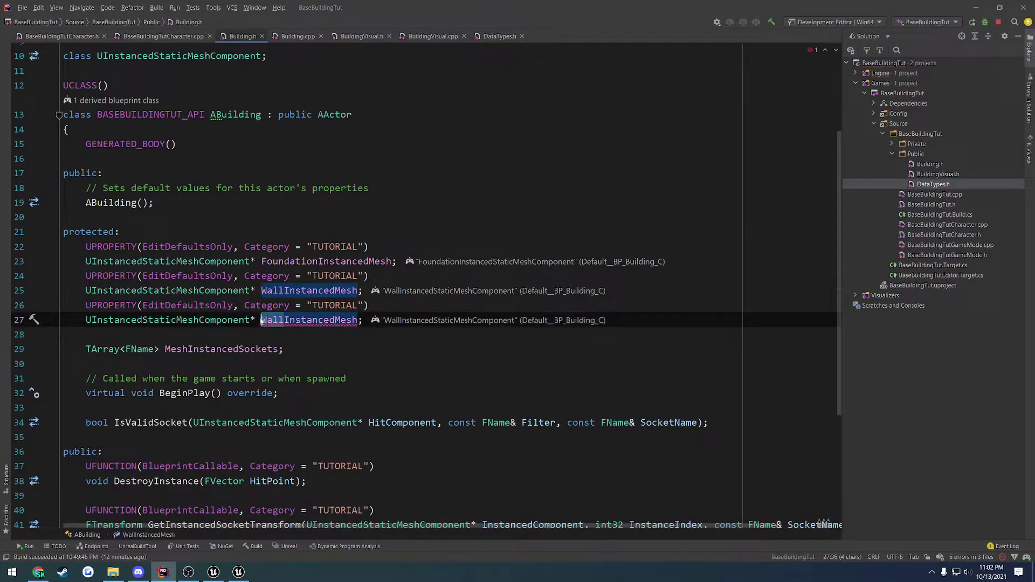
{"action": "type", "text": "Ceiling"}
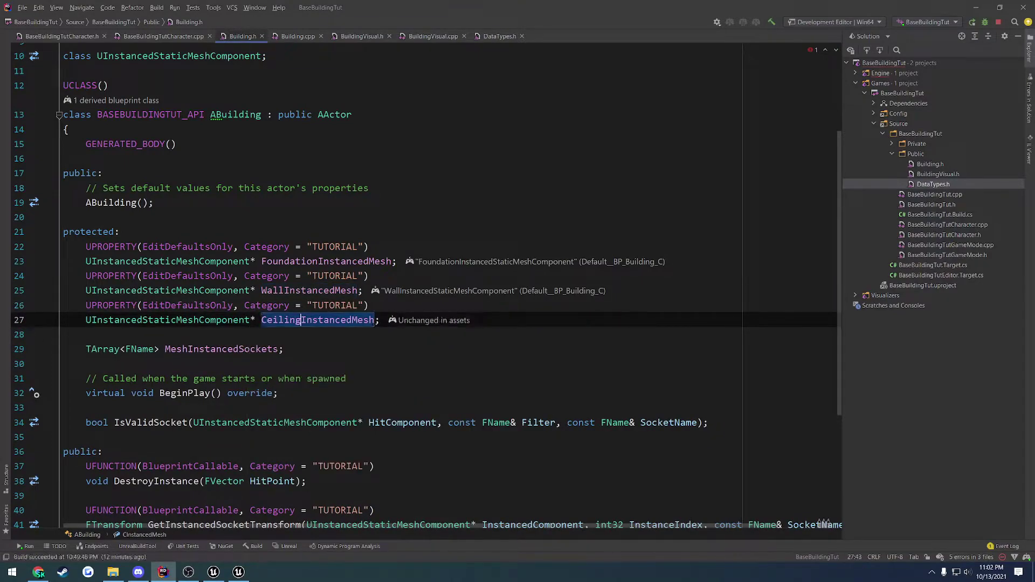
- Add a line containing CeilingInstancedMesh below the WallInstancedMesh assignment in the ABuilding constructor of Building.cpp
{"action": "double_click", "coordinate": [286, 320]}
{"action": "key", "text": "ctrl+c"}
{"action": "left_click", "coordinate": [294, 36]}
{"action": "scroll", "coordinate": [426, 285], "scroll_direction": "up", "scroll_amount": 20}
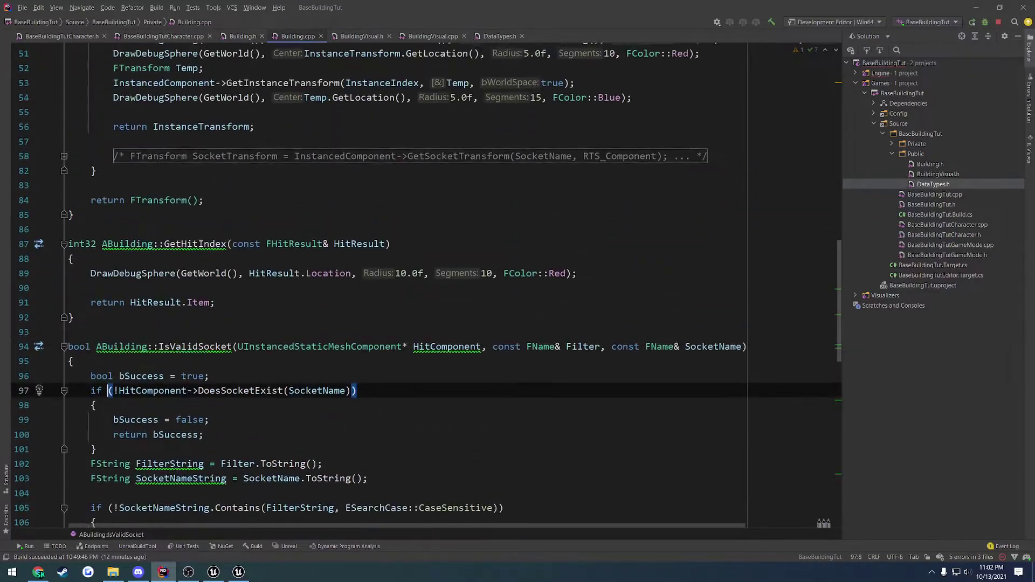
{"action": "left_click", "coordinate": [748, 314]}
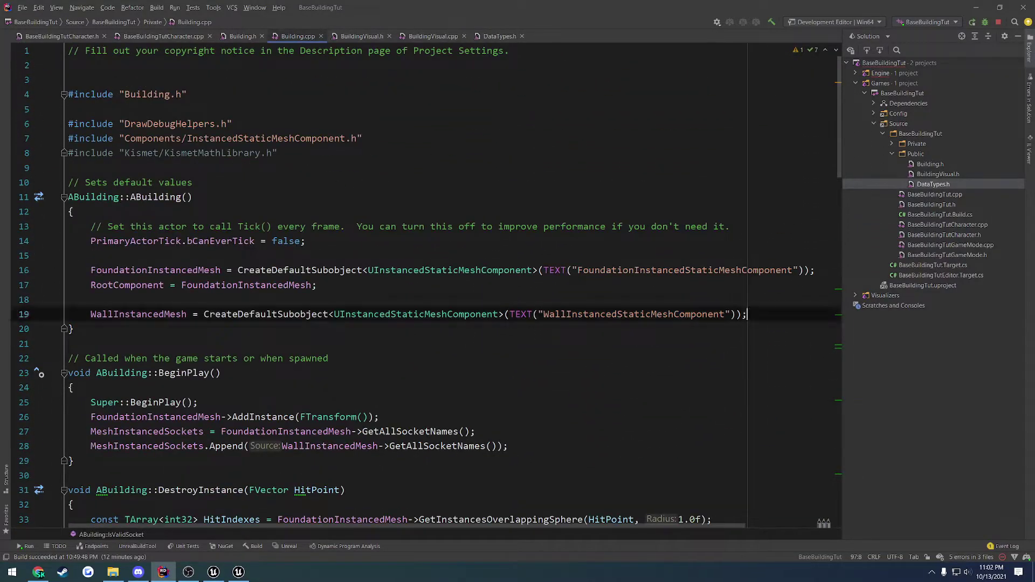
{"action": "key", "text": "Return"}
{"action": "key", "text": "ctrl+v"}
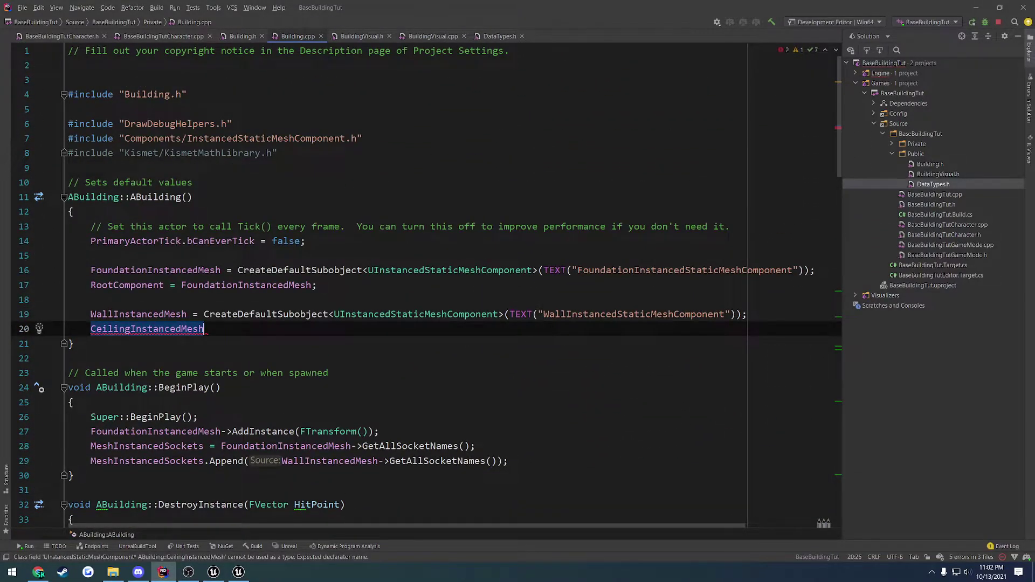
- Assign CeilingInstancedMesh a UInstancedStaticMeshComponent default subobject named "CeilingInstancedStaticMeshComponent", reusing the wall's CreateDefaultSubobject code
{"action": "left_click_drag", "start_coordinate": [748, 314], "coordinate": [186, 315]}
{"action": "key", "text": "ctrl+c"}
{"action": "left_click", "coordinate": [206, 328]}
{"action": "key", "text": "ctrl+v"}
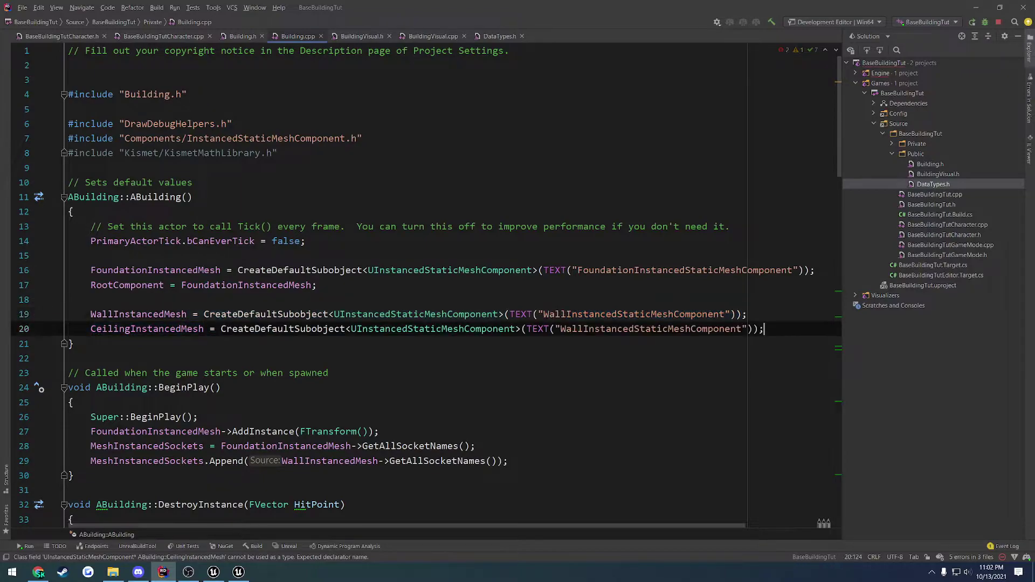
{"action": "double_click", "coordinate": [376, 331]}
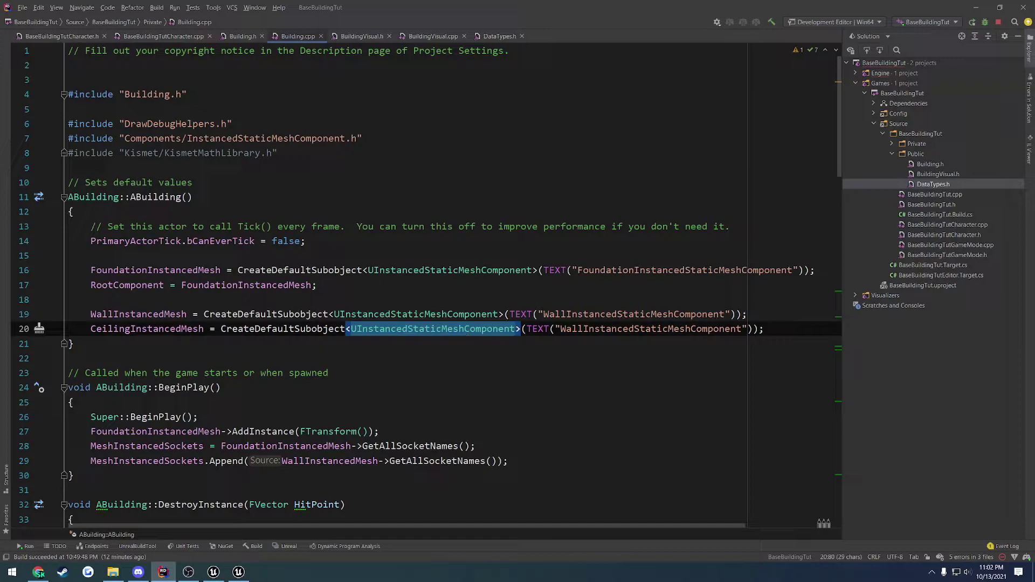
{"action": "left_click_drag", "start_coordinate": [583, 329], "coordinate": [561, 329]}
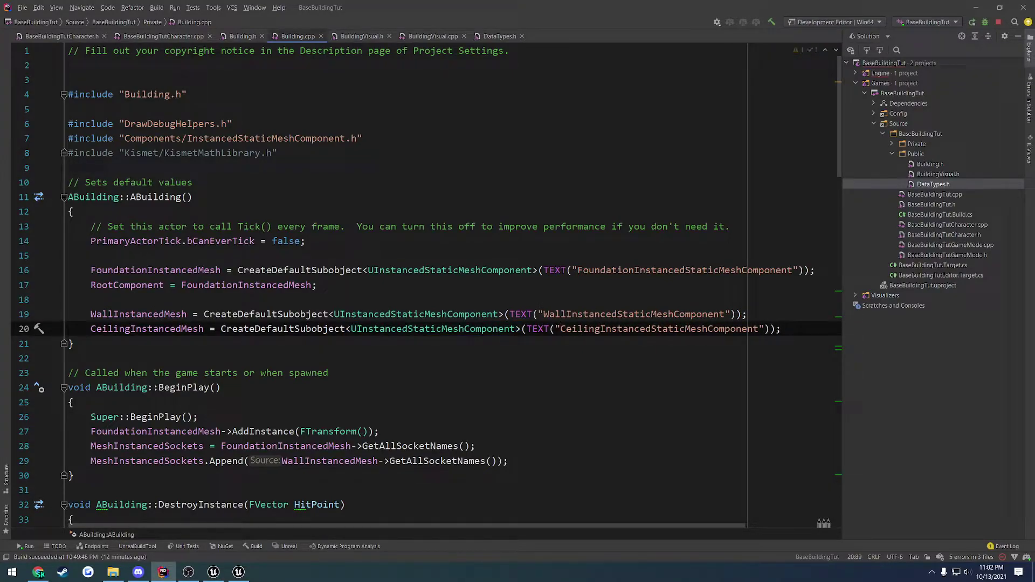
- Close the running Unreal Editor and relaunch the BaseBuildingTut project from the code editor
{"action": "left_click", "coordinate": [239, 572]}
{"action": "left_click", "coordinate": [1024, 9]}
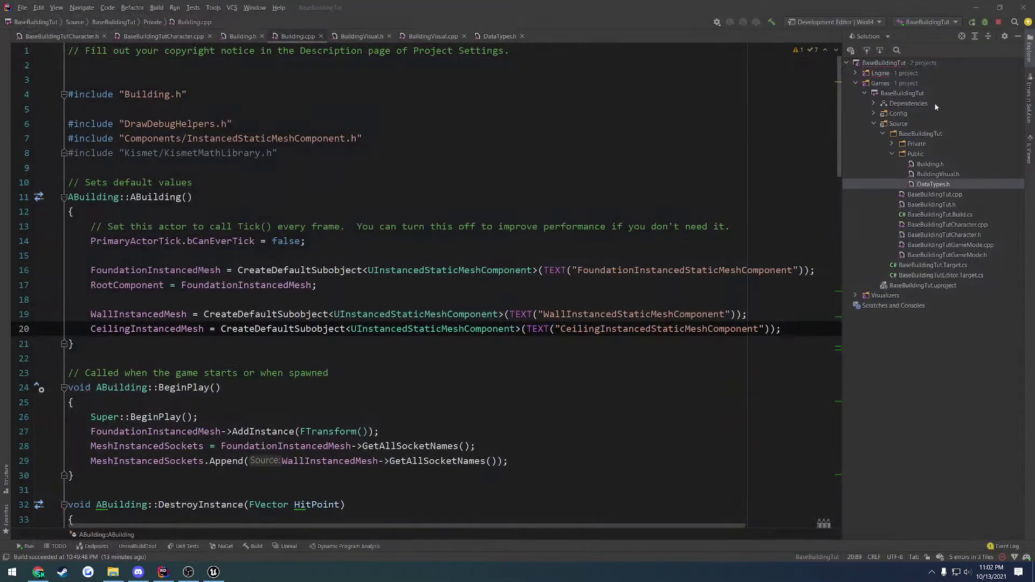
{"action": "left_click", "coordinate": [975, 22]}
{"action": "left_click", "coordinate": [513, 312]}
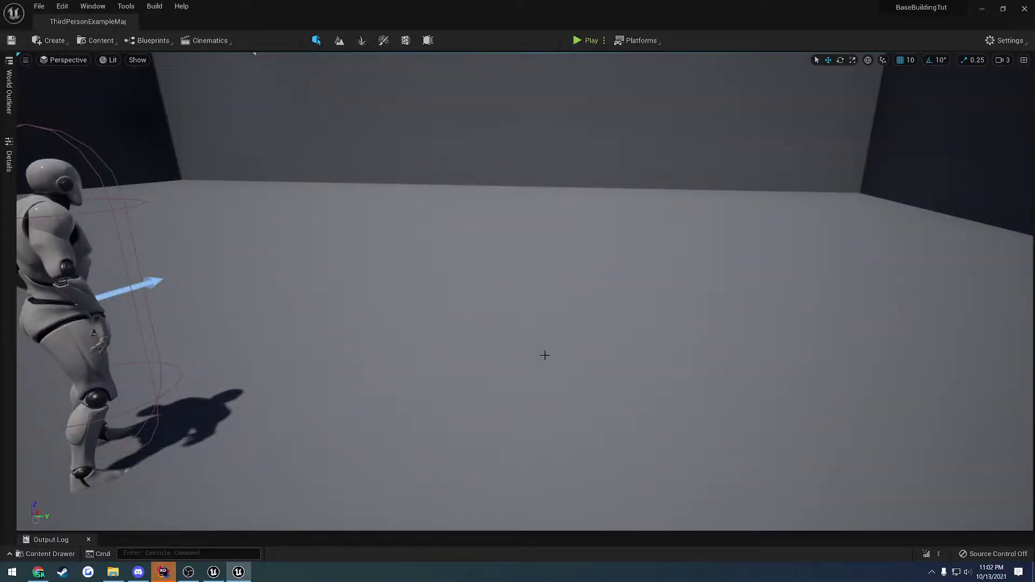
- Open the BP_Building blueprint from the Tutorial content folder
{"action": "right_click_drag", "start_coordinate": [544, 355], "coordinate": [516, 337]}
{"action": "key", "text": "ctrl+space"}
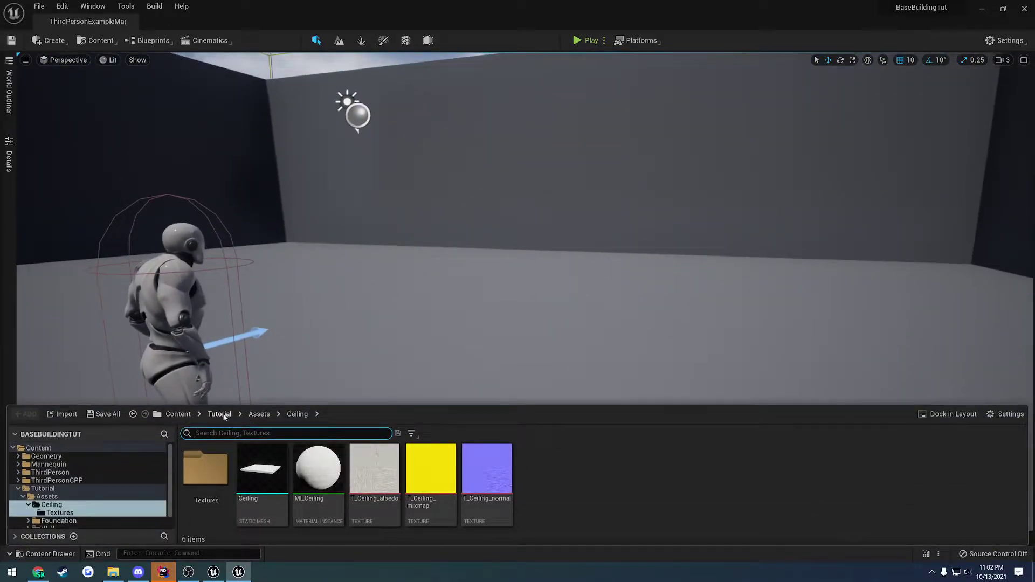
{"action": "left_click", "coordinate": [225, 415]}
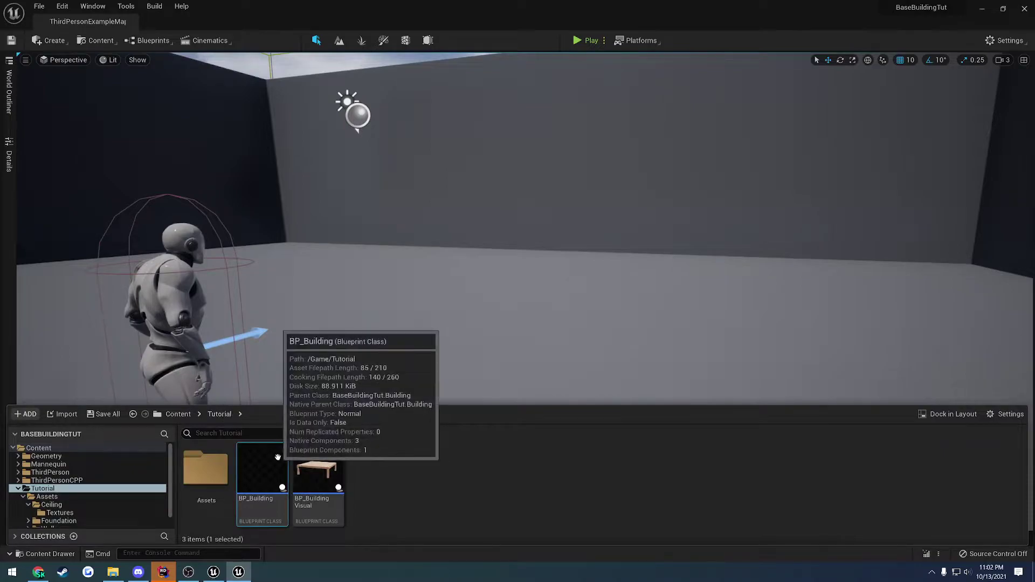
{"action": "double_click", "coordinate": [262, 468]}
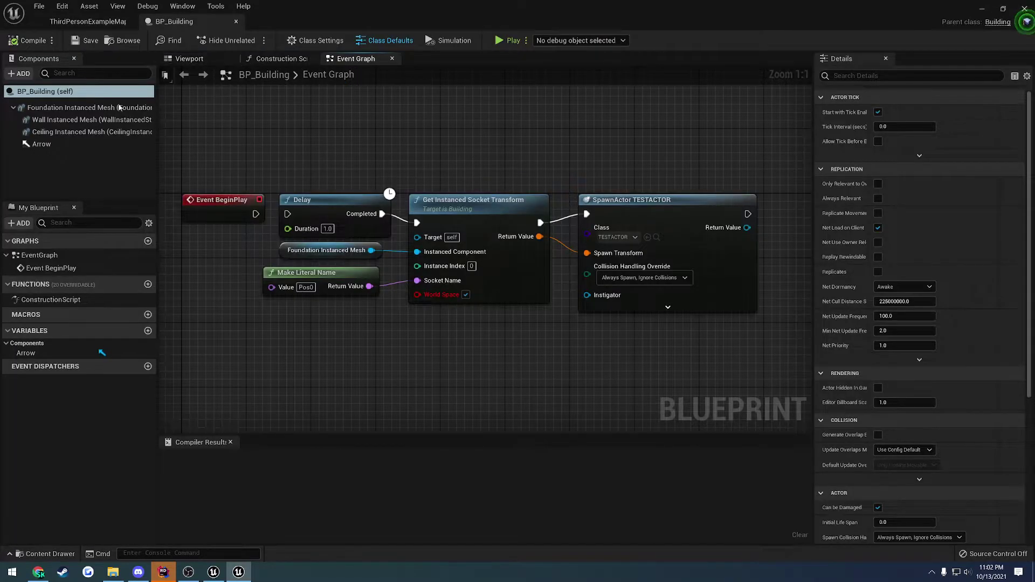
- Set the Ceiling Instanced Mesh component's static mesh to Ceiling and close the blueprint editor
{"action": "left_click", "coordinate": [60, 132]}
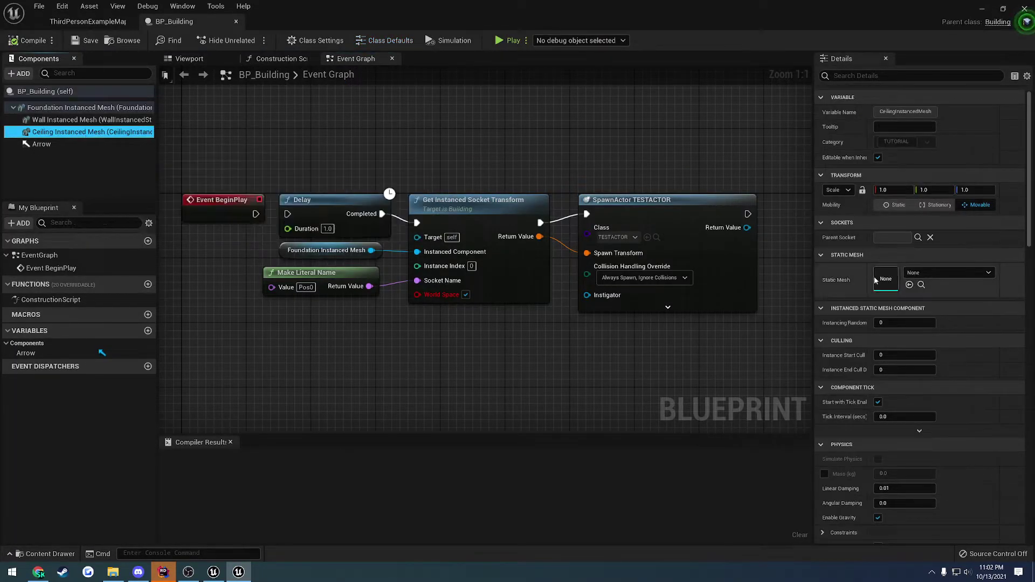
{"action": "left_click", "coordinate": [947, 272]}
{"action": "key", "text": "ctrl+v"}
{"action": "key", "text": "ctrl+a"}
{"action": "key", "text": "BackSpace"}
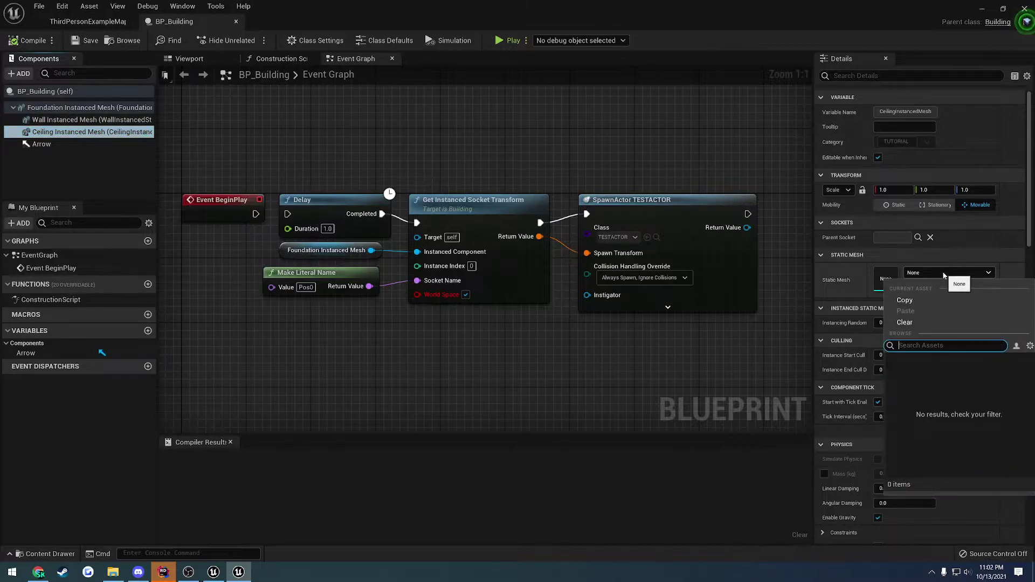
{"action": "type", "text": "ceil"}
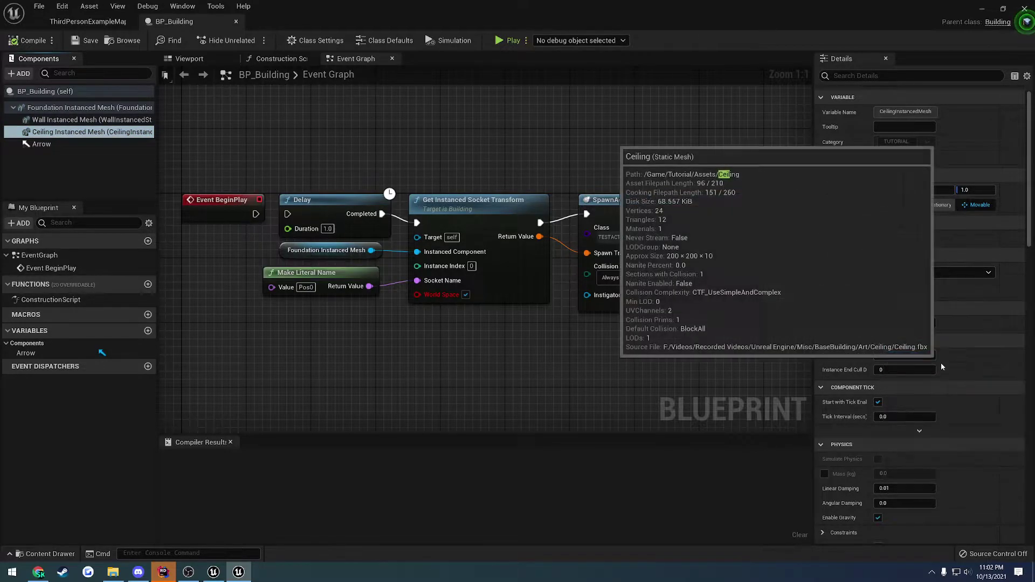
{"action": "left_click", "coordinate": [940, 363]}
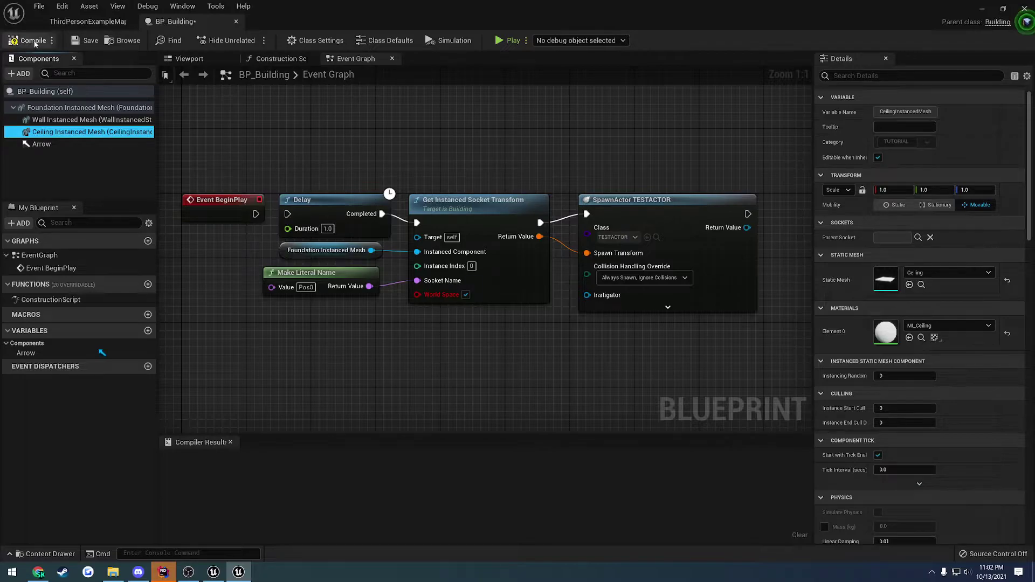
{"action": "left_click", "coordinate": [235, 21]}
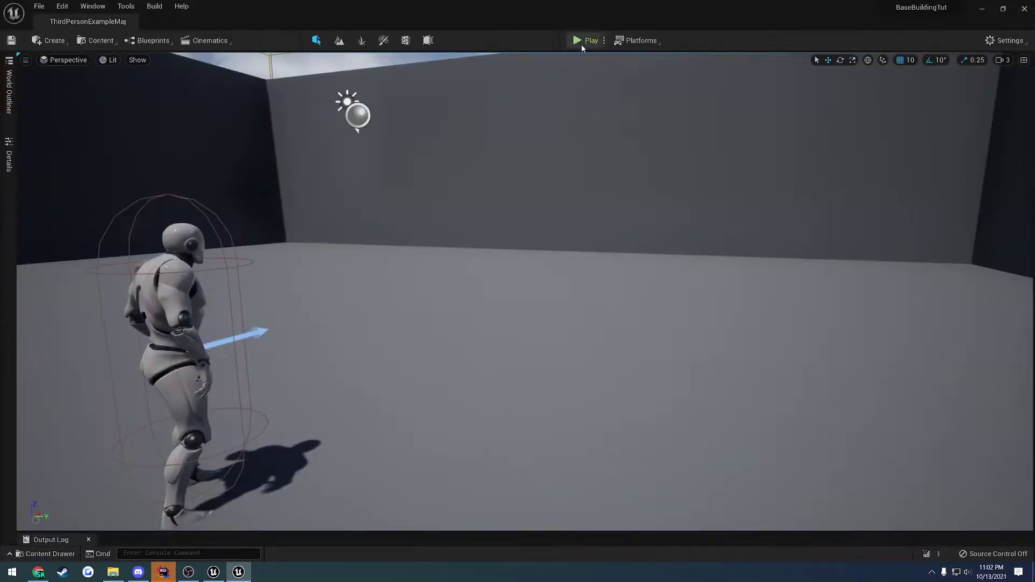
- Start a play test and cycle through the building piece previews beside the foundation
{"action": "left_click", "coordinate": [581, 44]}
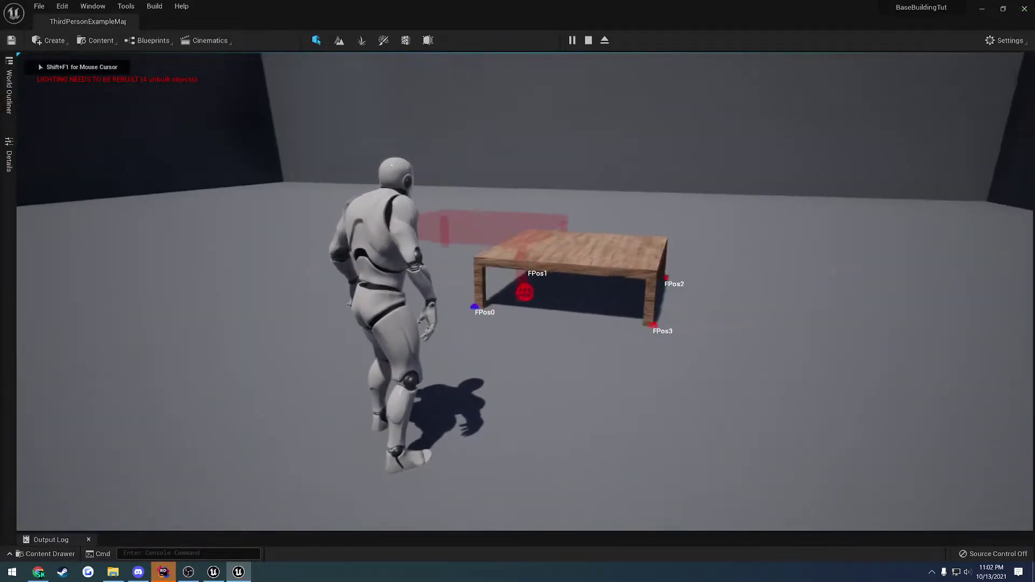
{"action": "key", "text": "q"}
{"action": "key", "text": "q"}
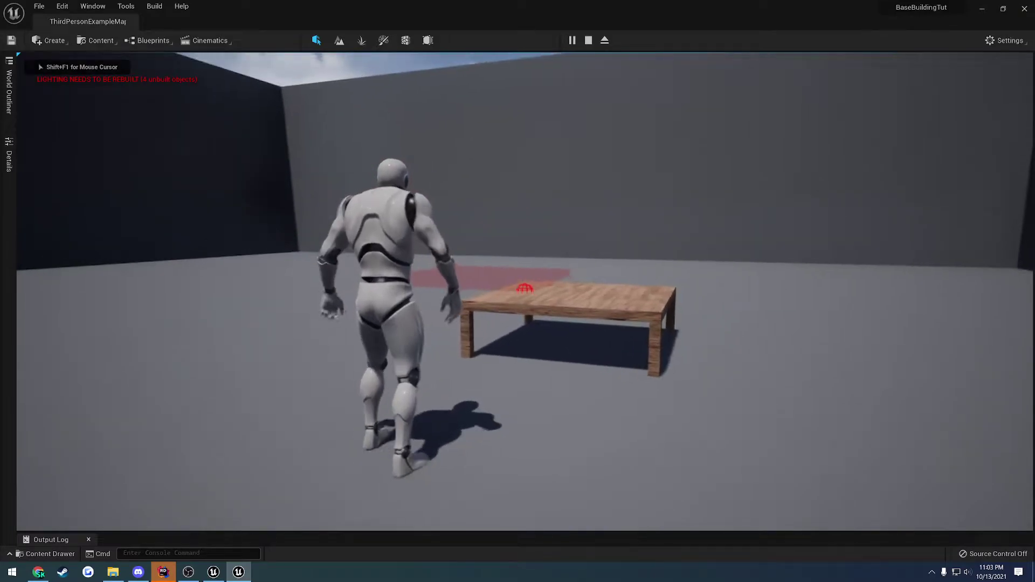
{"action": "key", "text": "q"}
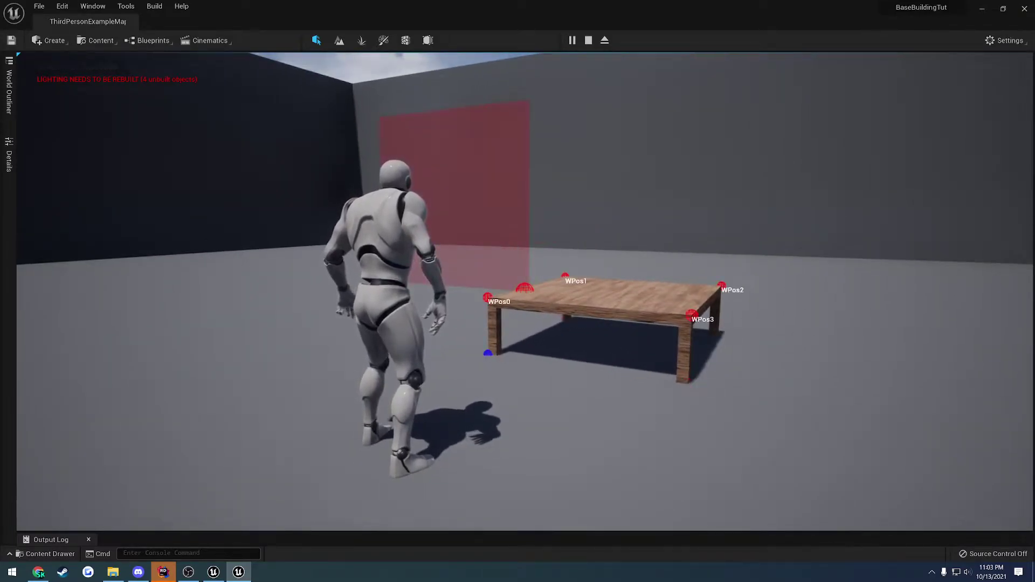
{"action": "key", "text": "q"}
{"action": "key", "text": "d"}
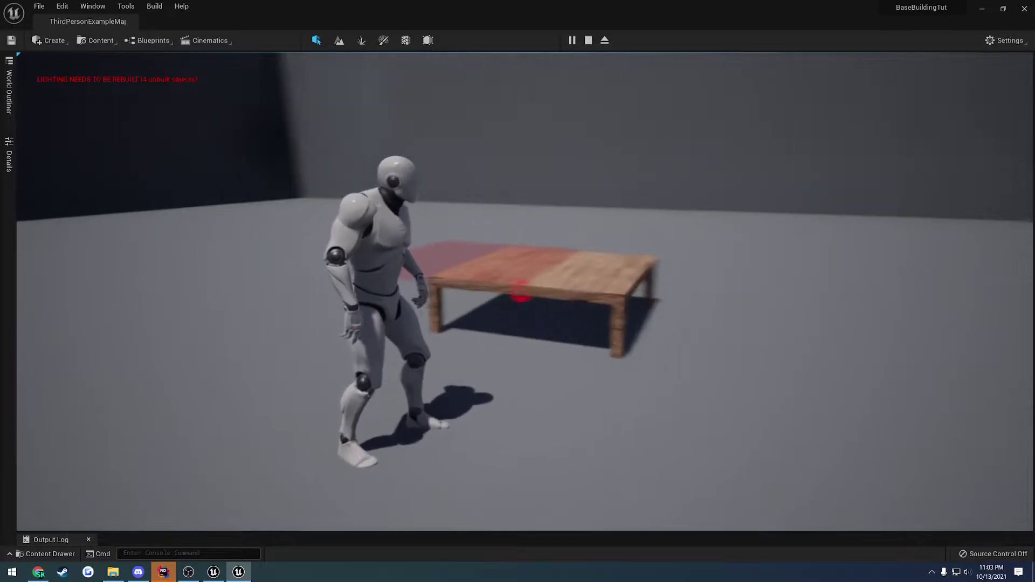
{"action": "key", "text": "q"}
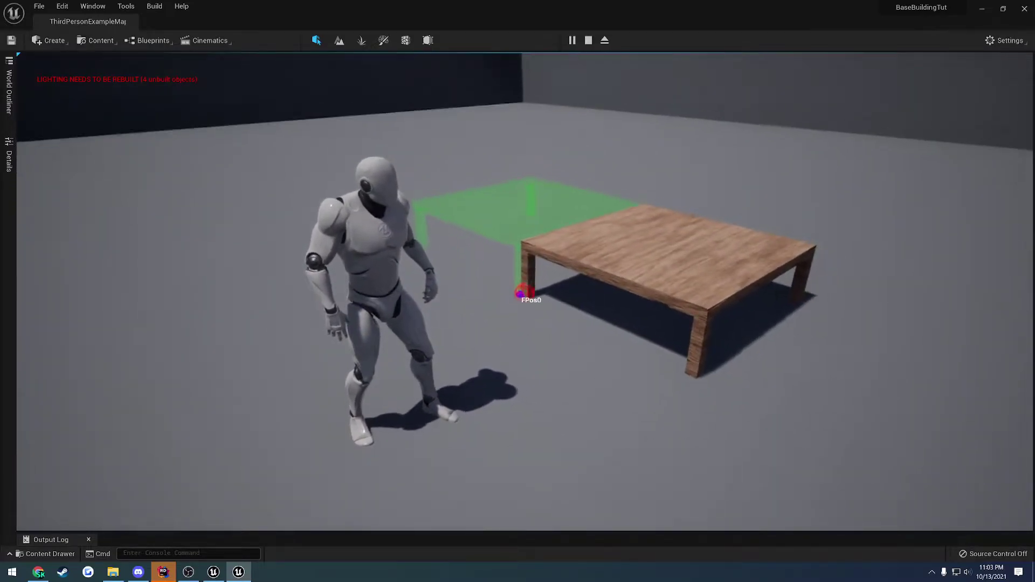
- Switch the build piece to the wall and place one on the foundation at socket WPos0
{"action": "key", "text": "w"}
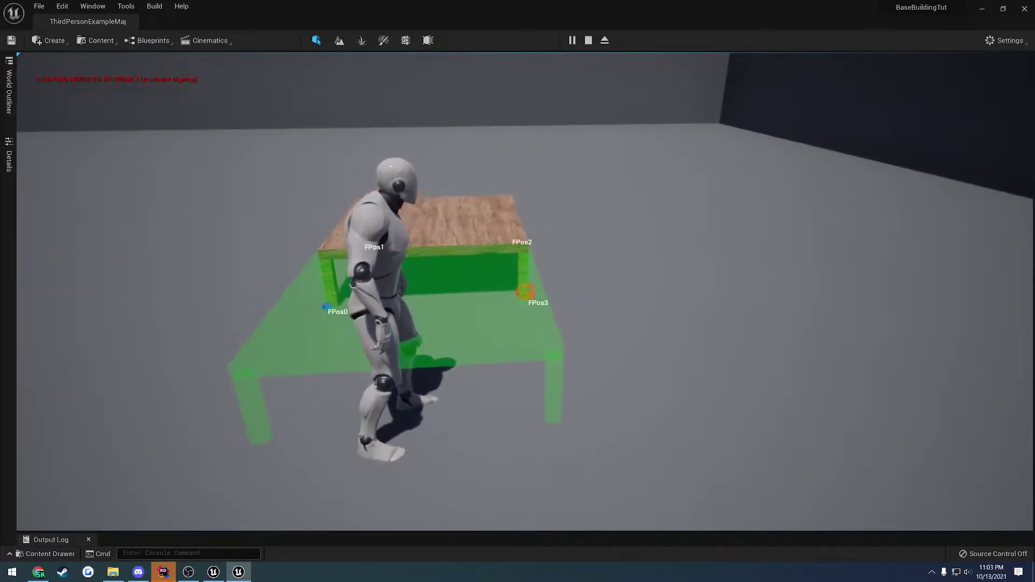
{"action": "key", "text": "q"}
{"action": "key", "text": "w"}
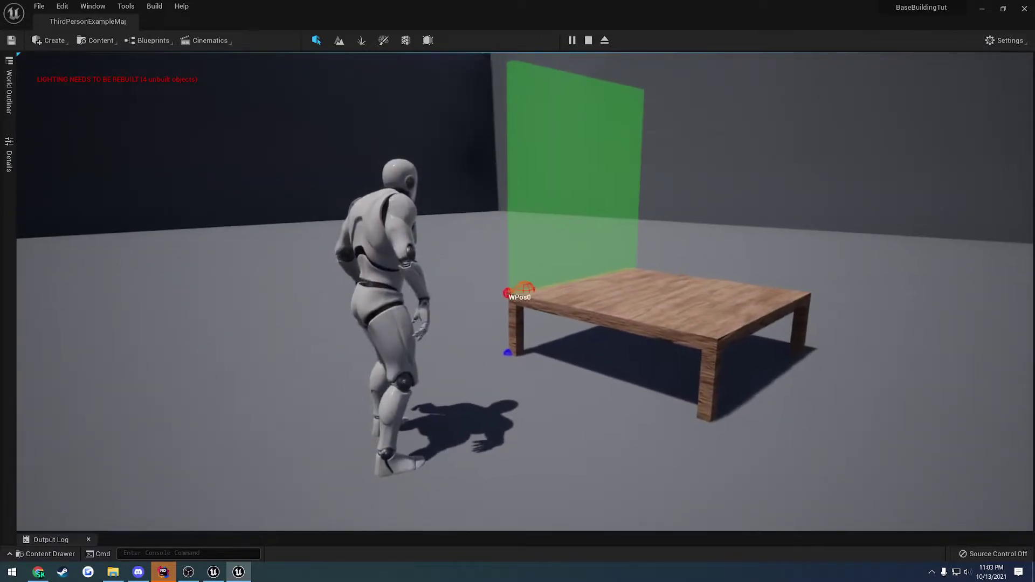
{"action": "left_click", "coordinate": [525, 291]}
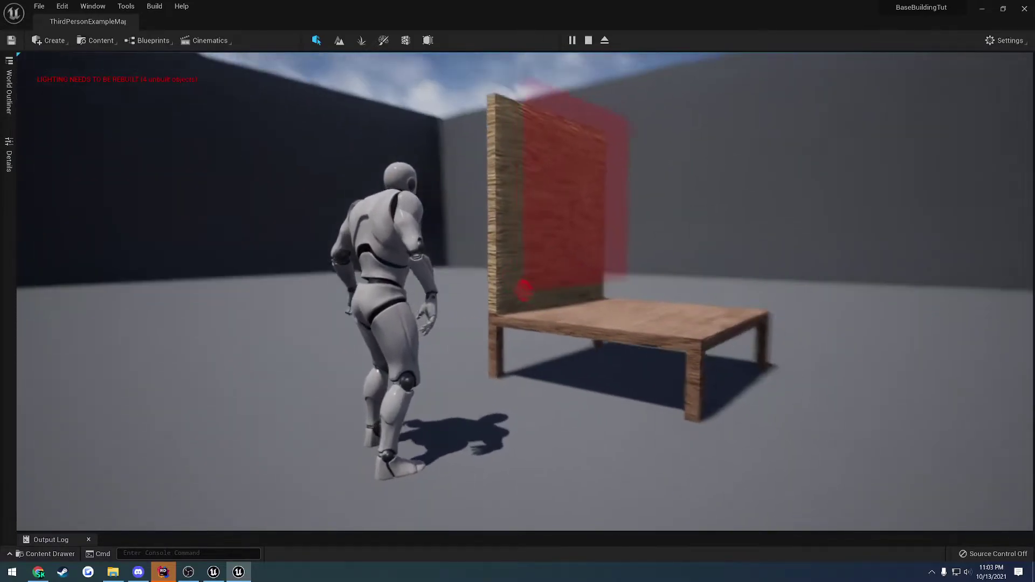
- Switch the build piece to the ceiling and preview it snapped to the placed wall's upper CPos0 socket
{"action": "key", "text": "d"}
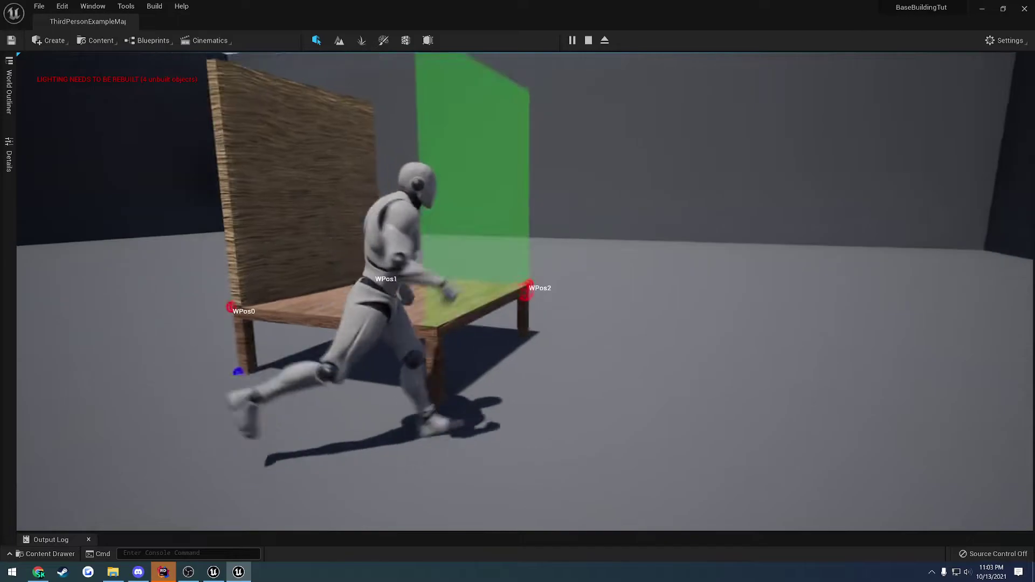
{"action": "key", "text": "w"}
{"action": "key", "text": "q"}
{"action": "key", "text": "a"}
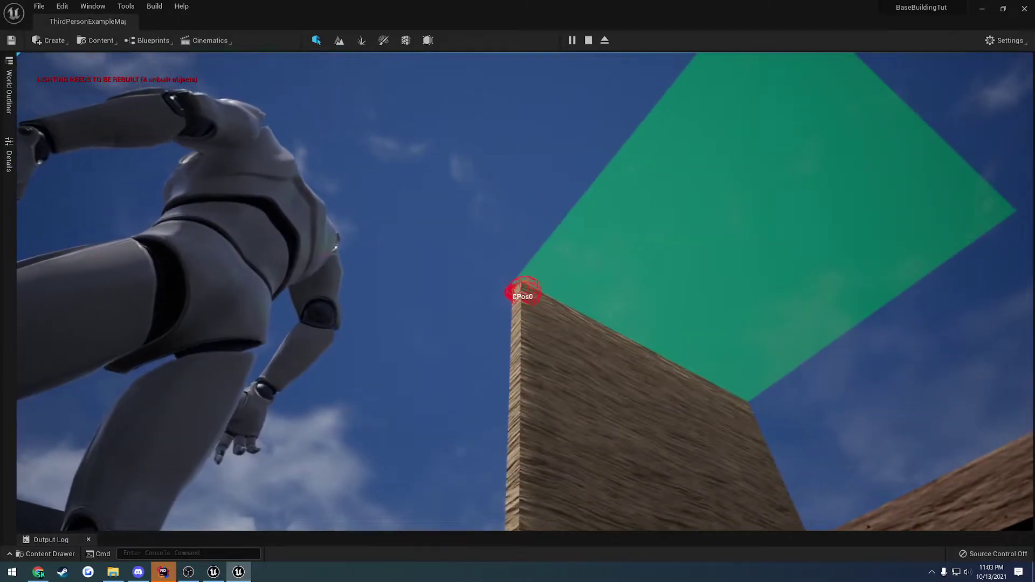
- Place the ceiling on the wall's CPos0 socket and stop the play test
{"action": "left_click", "coordinate": [525, 291]}
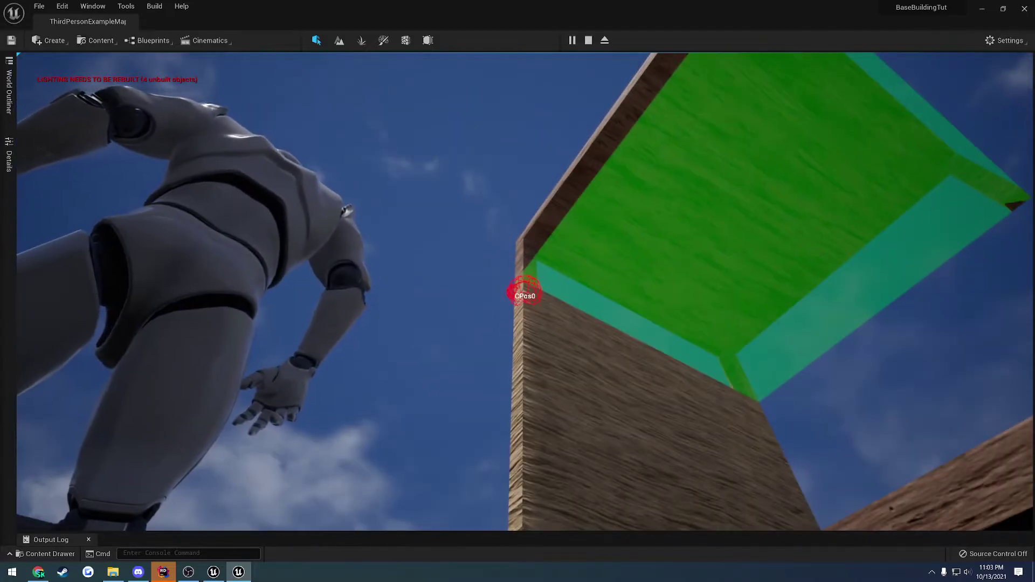
{"action": "key", "text": "Escape"}
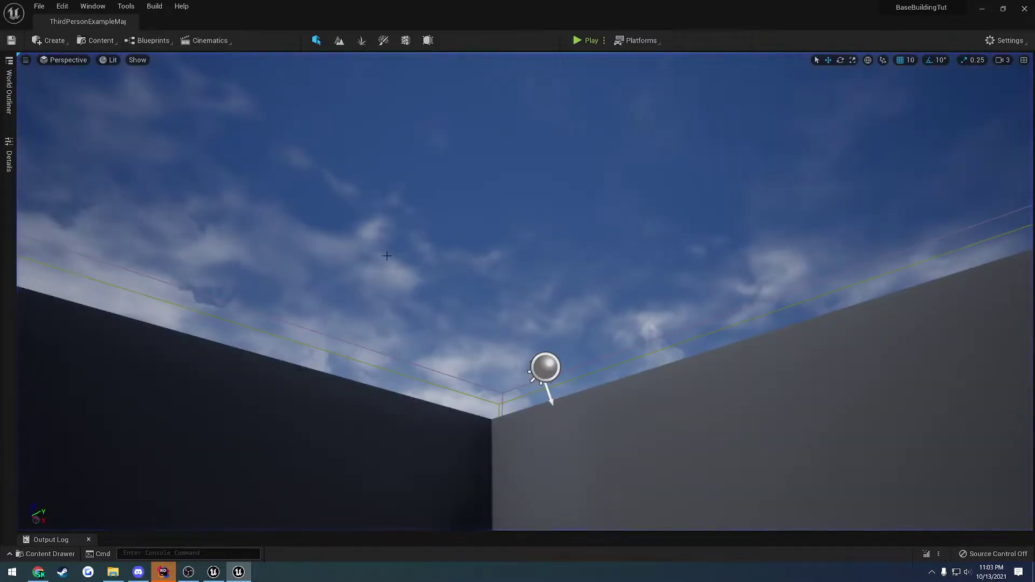
- Open BP_BuildingVisual in the full blueprint editor and check the Build Type options of the ceiling entry at Index [2]
{"action": "key", "text": "ctrl+space"}
{"action": "double_click", "coordinate": [319, 480]}
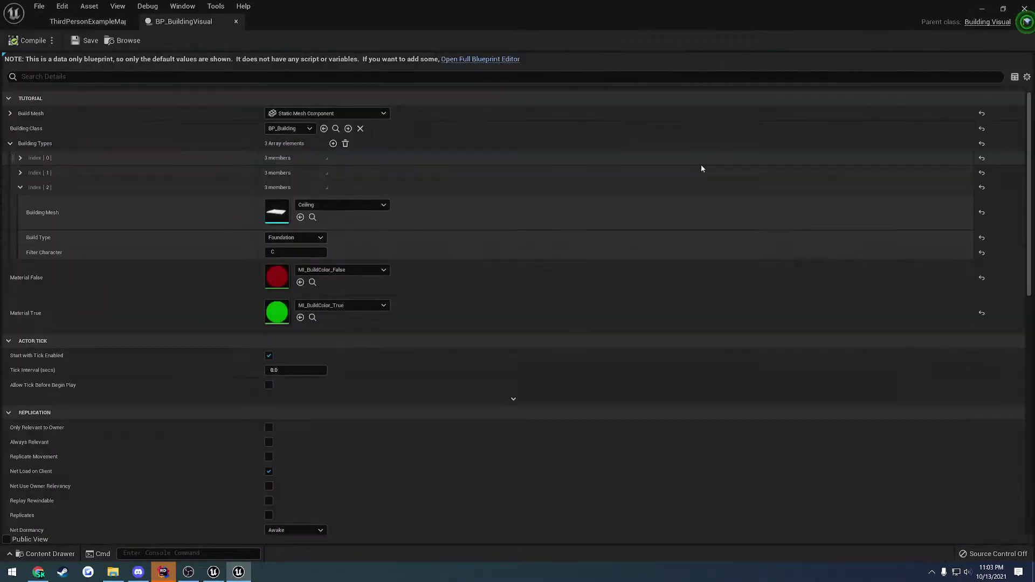
{"action": "left_click", "coordinate": [468, 59]}
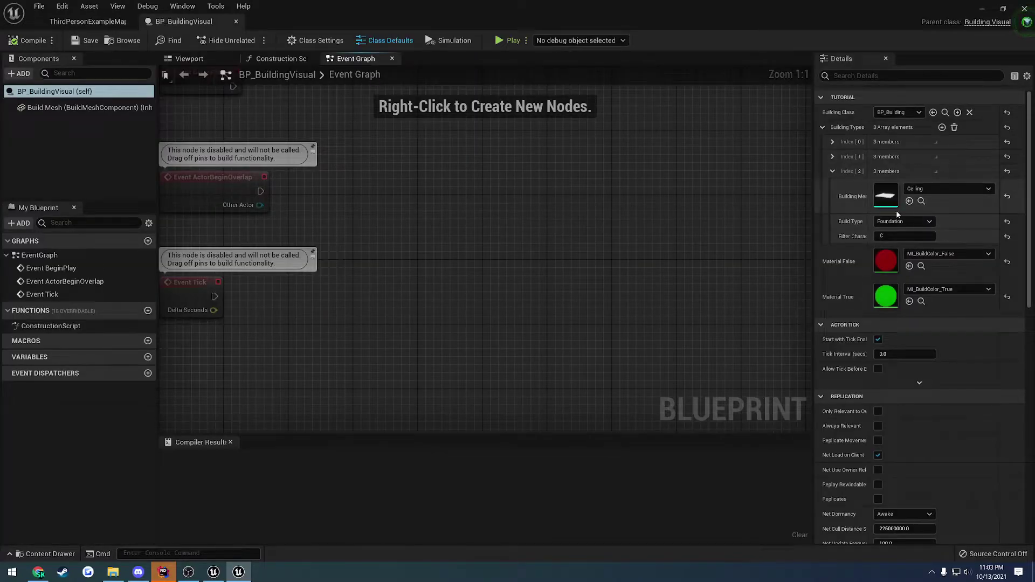
{"action": "left_click", "coordinate": [907, 224]}
{"action": "left_click", "coordinate": [913, 223]}
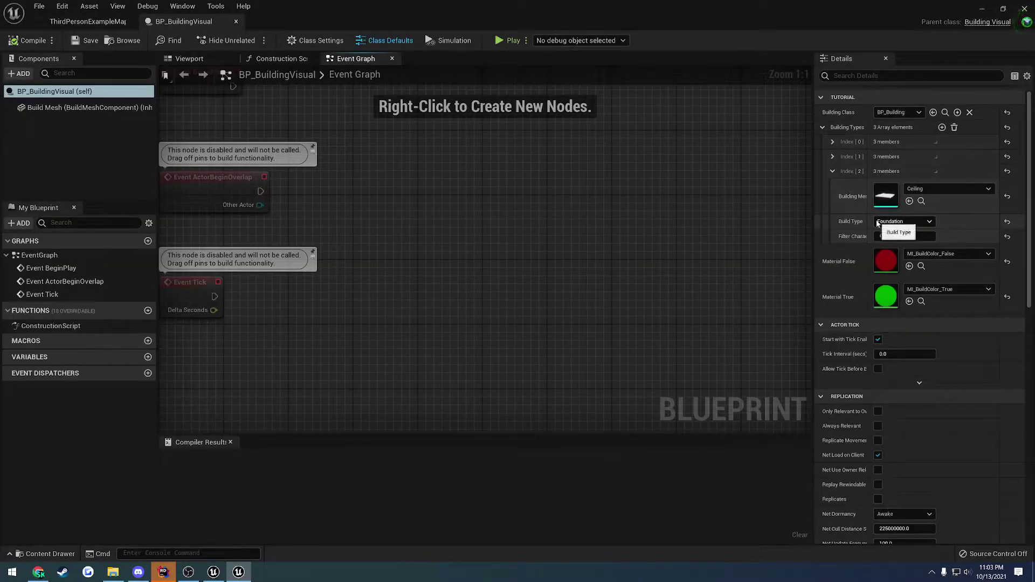
- Switch to the code editor and add a Ceiling entry with display name "Ceiling" to the EBuildType enum in DataTypes.h
{"action": "left_click", "coordinate": [164, 571]}
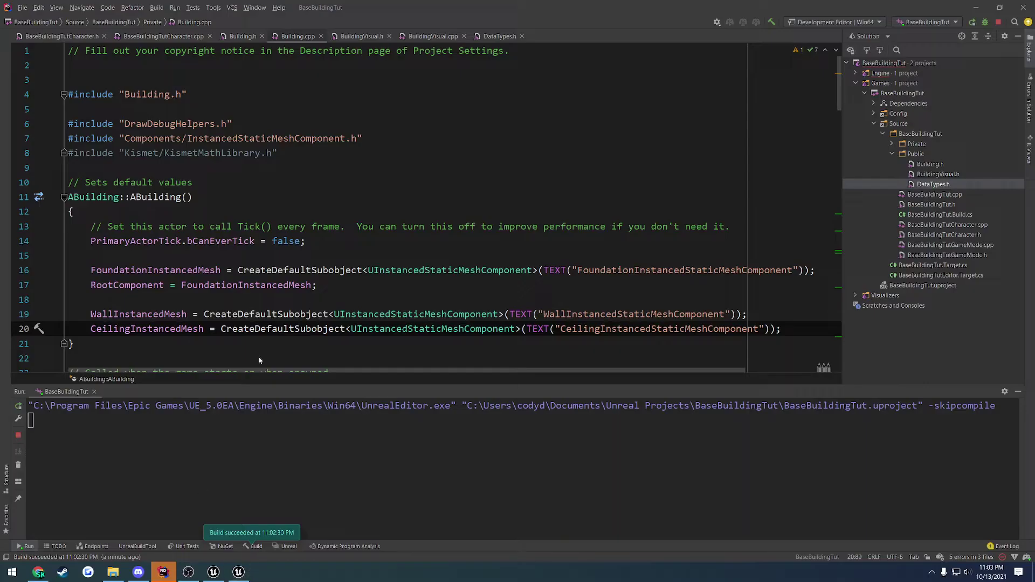
{"action": "left_click", "coordinate": [1018, 391]}
{"action": "left_click", "coordinate": [488, 37]}
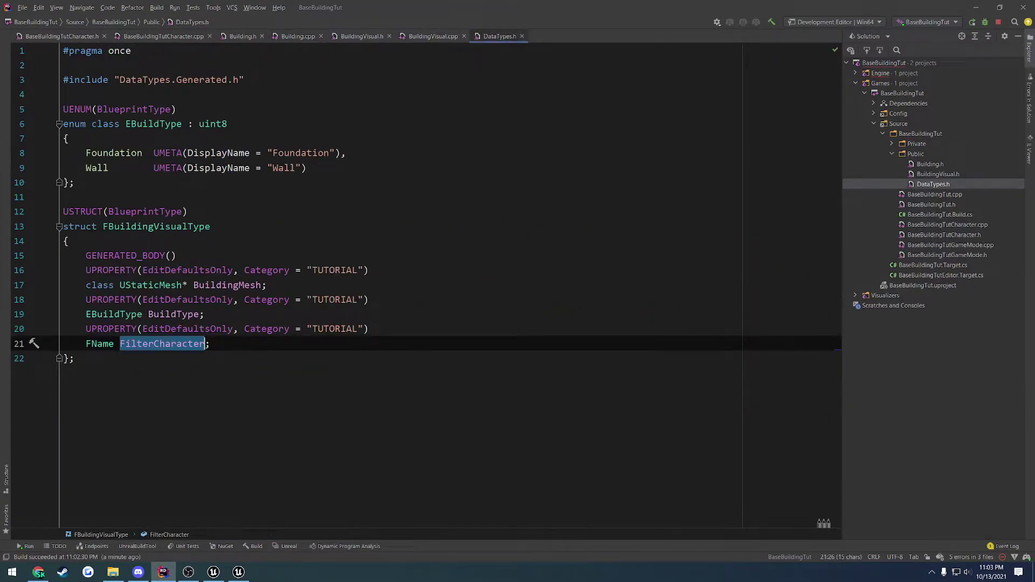
{"action": "left_click_drag", "start_coordinate": [306, 167], "coordinate": [85, 167]}
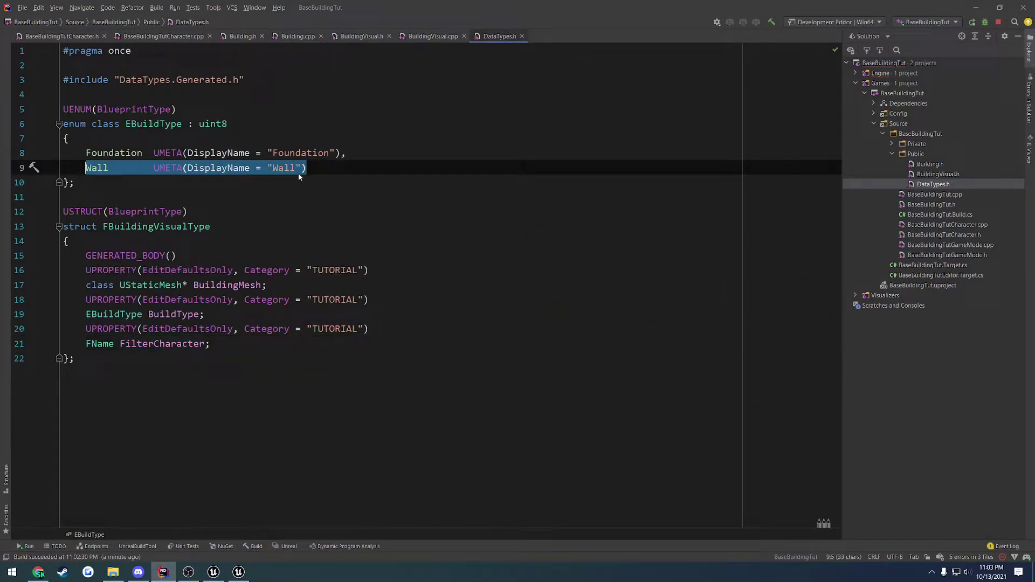
{"action": "key", "text": "End"}
{"action": "key", "text": "Return"}
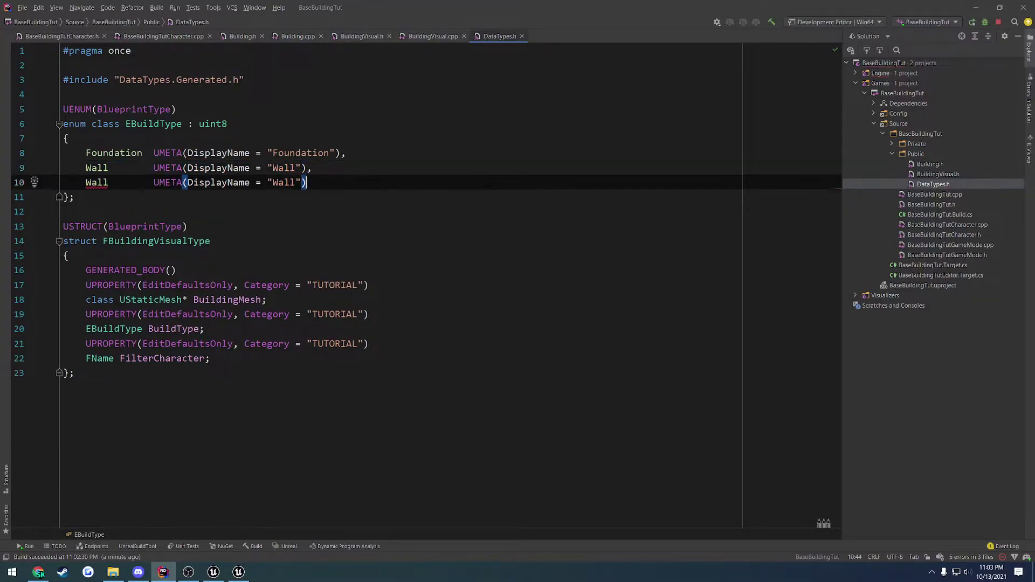
{"action": "double_click", "coordinate": [105, 182]}
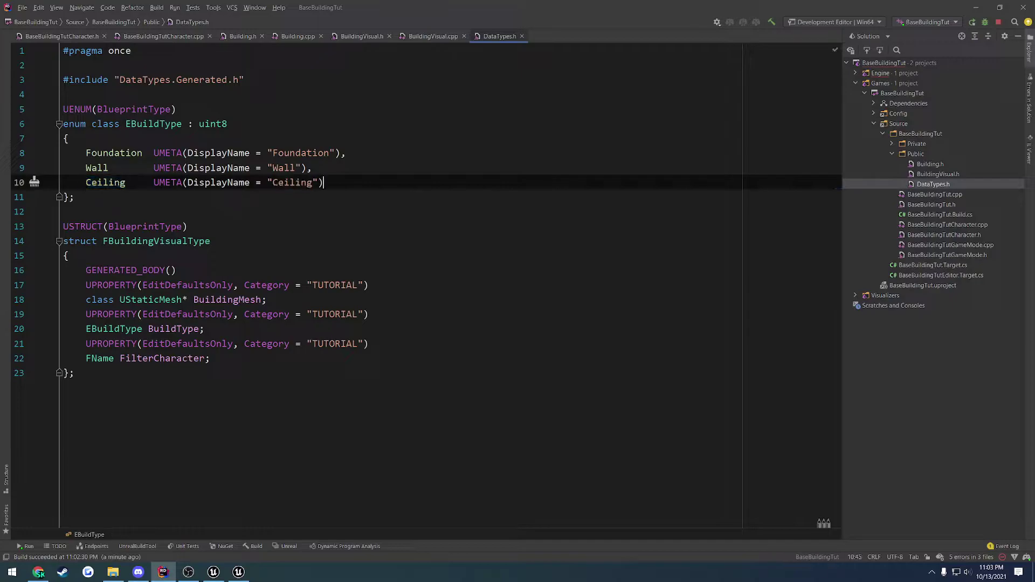
- Close the Unreal Editor, rebuild and relaunch the project from the code editor, and reopen the BP_BuildingVisual asset editor
{"action": "left_click", "coordinate": [238, 573]}
{"action": "left_click", "coordinate": [1025, 7]}
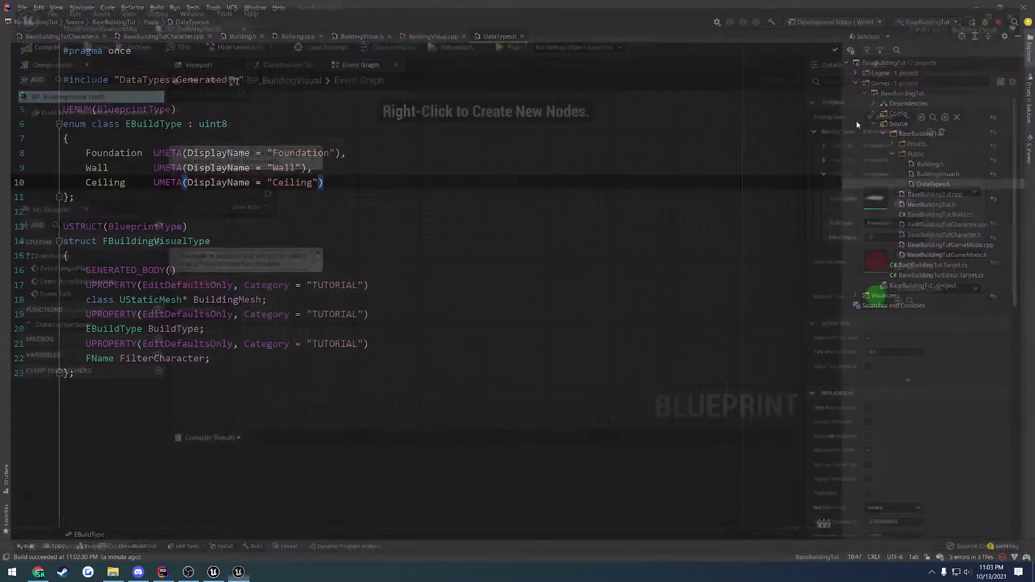
{"action": "key", "text": "ctrl+F5"}
{"action": "left_click", "coordinate": [513, 311]}
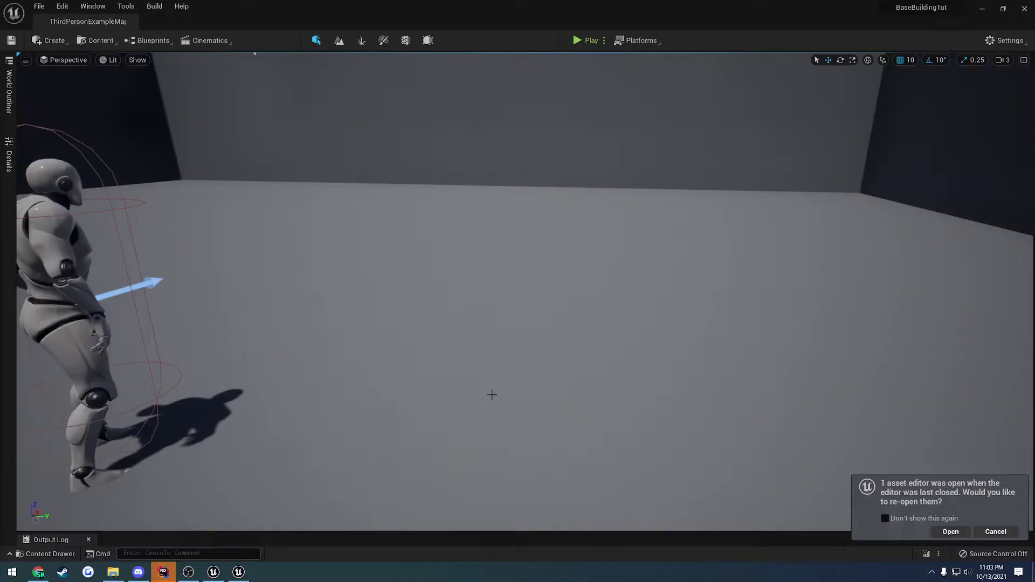
{"action": "left_click", "coordinate": [965, 530]}
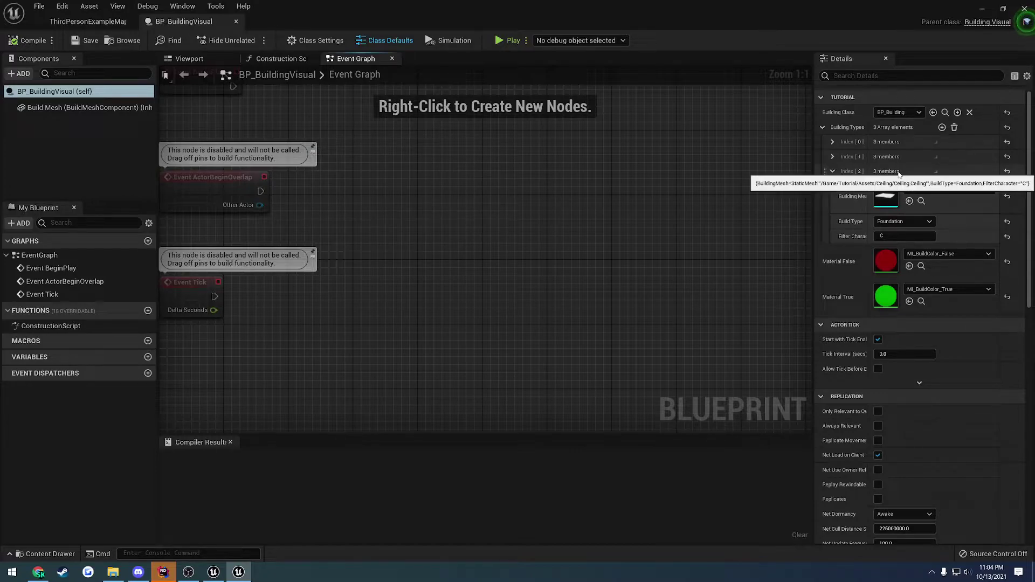
- Set the Build Type of the Index [2] building entry to Ceiling, and compile and save BP_BuildingVisual
{"action": "left_click", "coordinate": [903, 221]}
{"action": "left_click", "coordinate": [895, 250]}
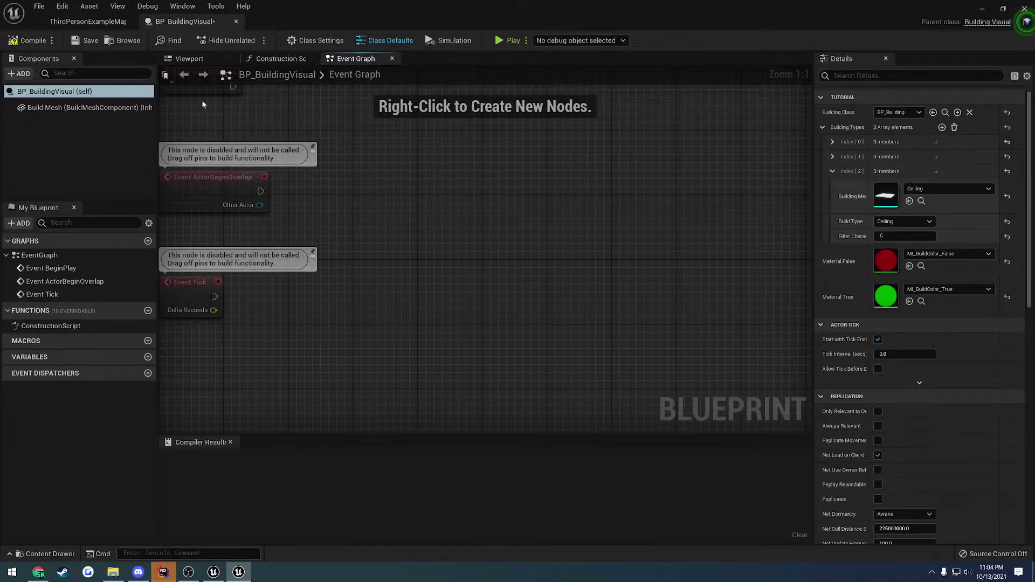
{"action": "left_click", "coordinate": [37, 41]}
{"action": "left_click", "coordinate": [88, 41]}
- Start a play test in ThirdPersonExampleMap and place a foundation with a wall on it
{"action": "left_click", "coordinate": [111, 22]}
{"action": "left_click", "coordinate": [587, 41]}
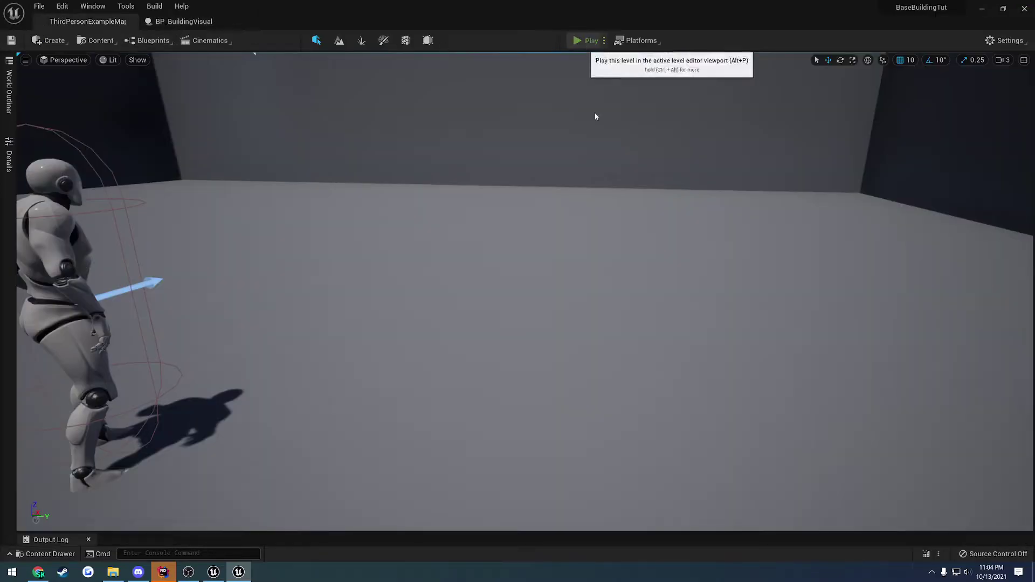
{"action": "left_click", "coordinate": [593, 116]}
{"action": "key", "text": "b"}
{"action": "left_click", "coordinate": [525, 291]}
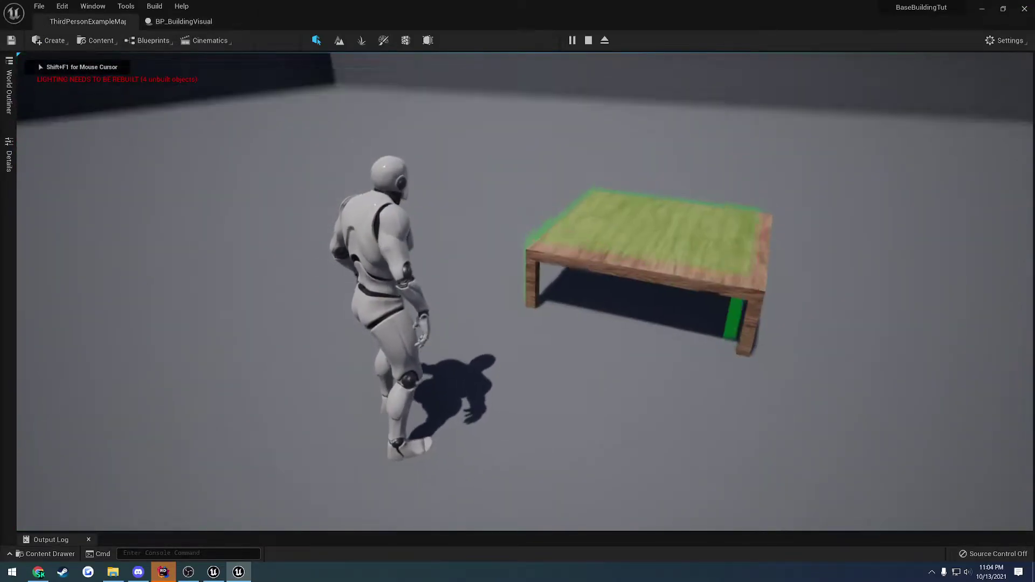
{"action": "scroll", "coordinate": [525, 292], "scroll_direction": "up", "scroll_amount": 1}
{"action": "left_click", "coordinate": [525, 291]}
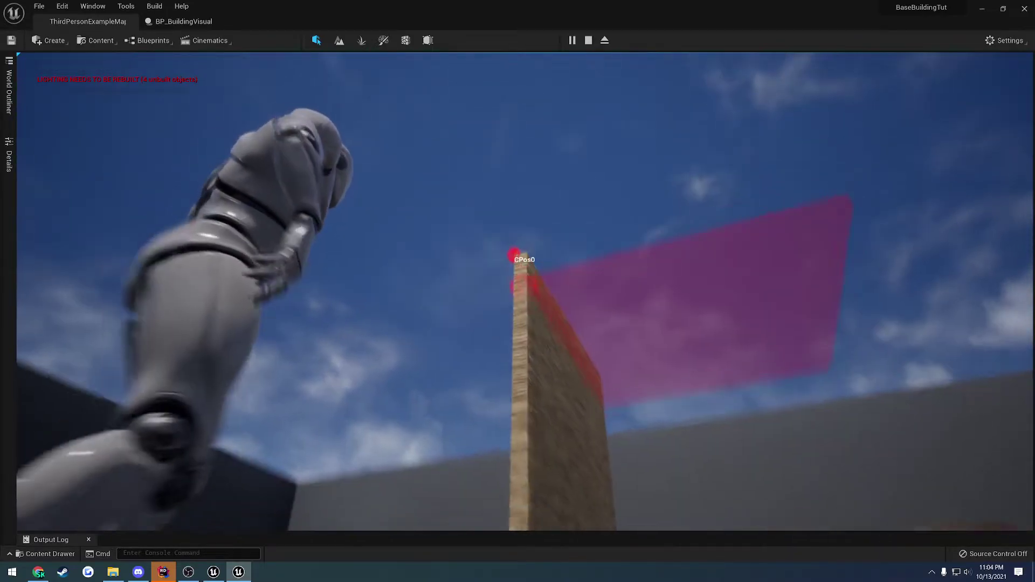
- Examine the ceiling preview around the placed wall's CPos0 socket and stop the play test
{"action": "scroll", "coordinate": [525, 291], "scroll_direction": "up", "scroll_amount": 2}
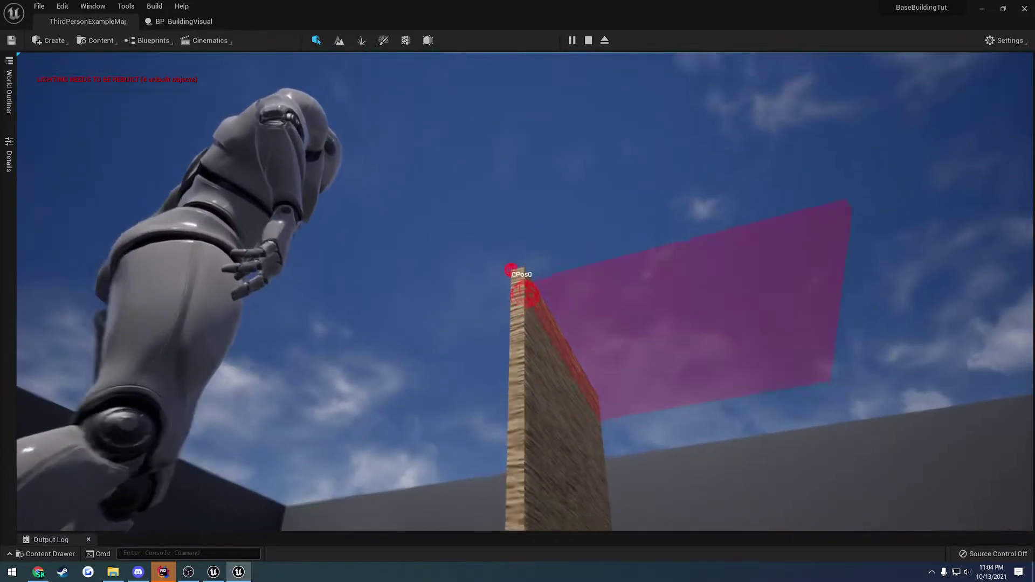
{"action": "key", "text": "d"}
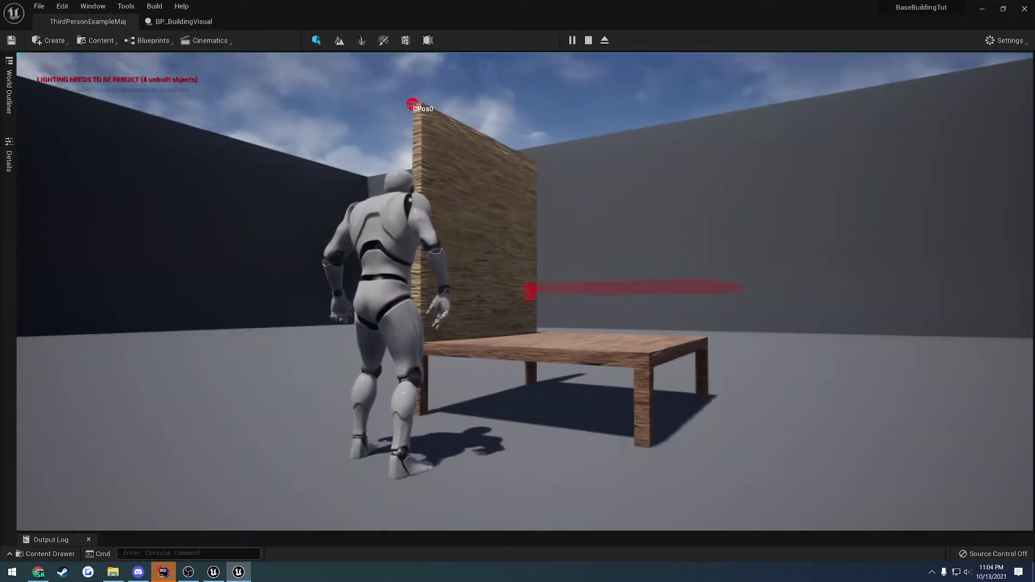
{"action": "key", "text": "a"}
{"action": "key", "text": "Escape"}
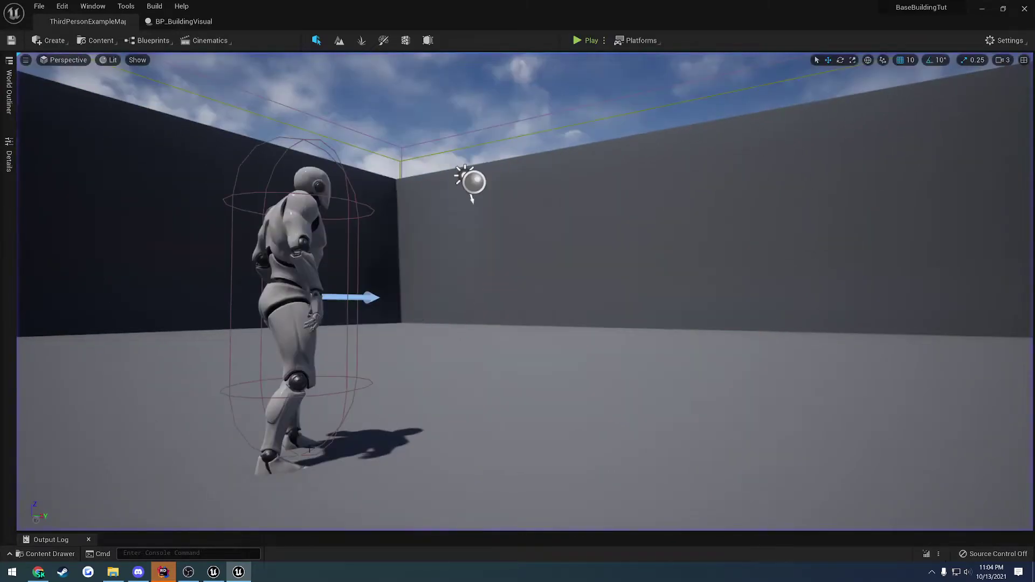
- Switch to the code editor and trace the AddInstance call in SpawnBuilding of BuildingVisual.cpp to its definition in Building.cpp
{"action": "key", "text": "alt+Tab"}
{"action": "left_click", "coordinate": [1017, 391]}
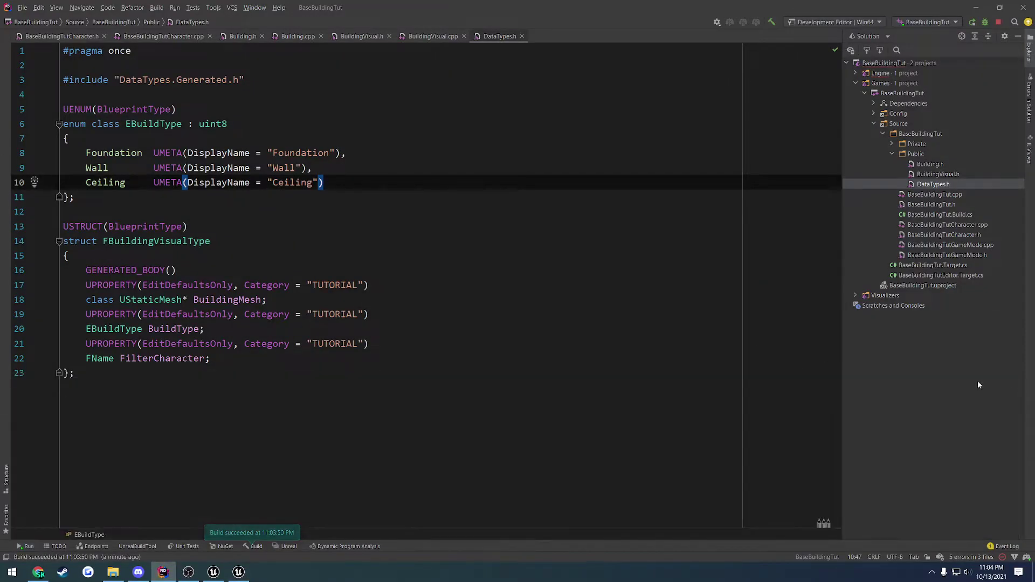
{"action": "left_click", "coordinate": [433, 36]}
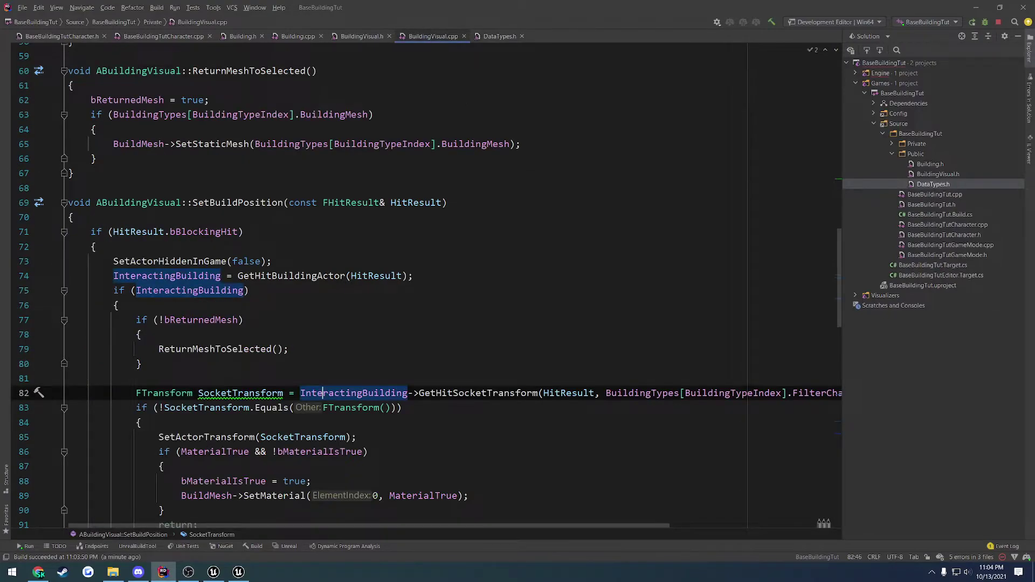
{"action": "scroll", "coordinate": [426, 286], "scroll_direction": "down", "scroll_amount": 18}
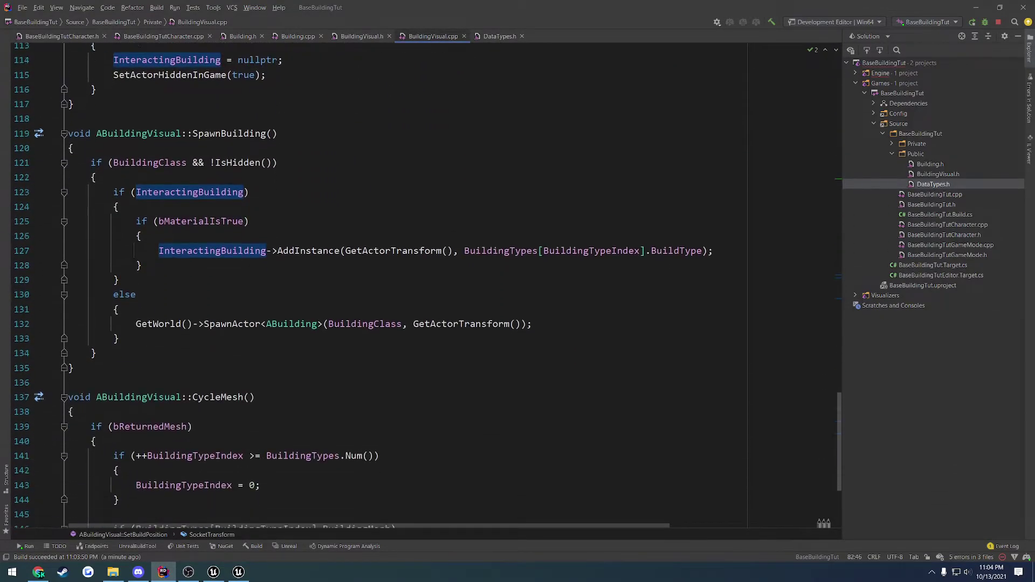
{"action": "scroll", "coordinate": [426, 285], "scroll_direction": "down", "scroll_amount": 1}
{"action": "scroll", "coordinate": [426, 286], "scroll_direction": "up", "scroll_amount": 3}
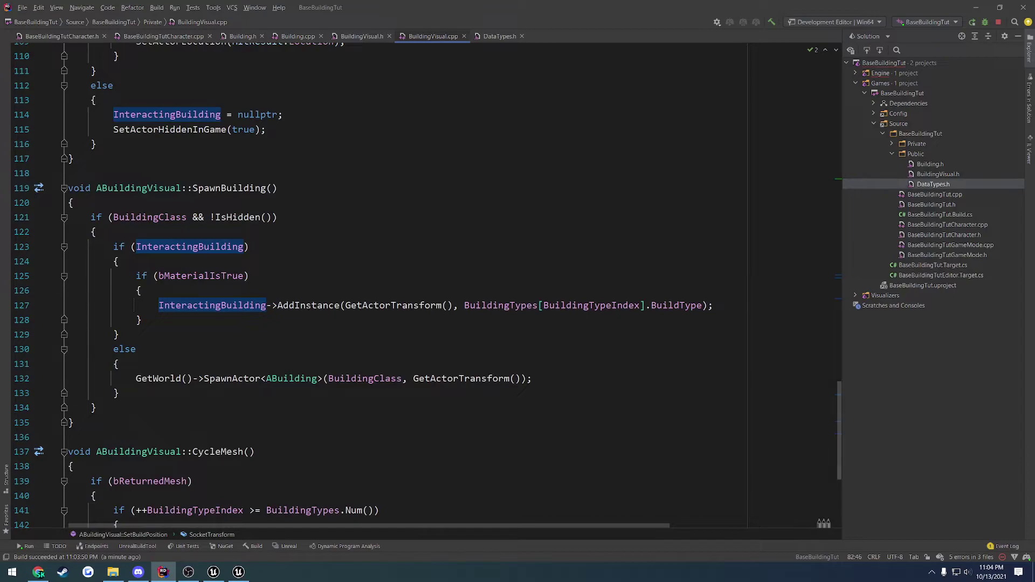
{"action": "double_click", "coordinate": [308, 306]}
{"action": "left_click_drag", "start_coordinate": [704, 305], "coordinate": [491, 305]}
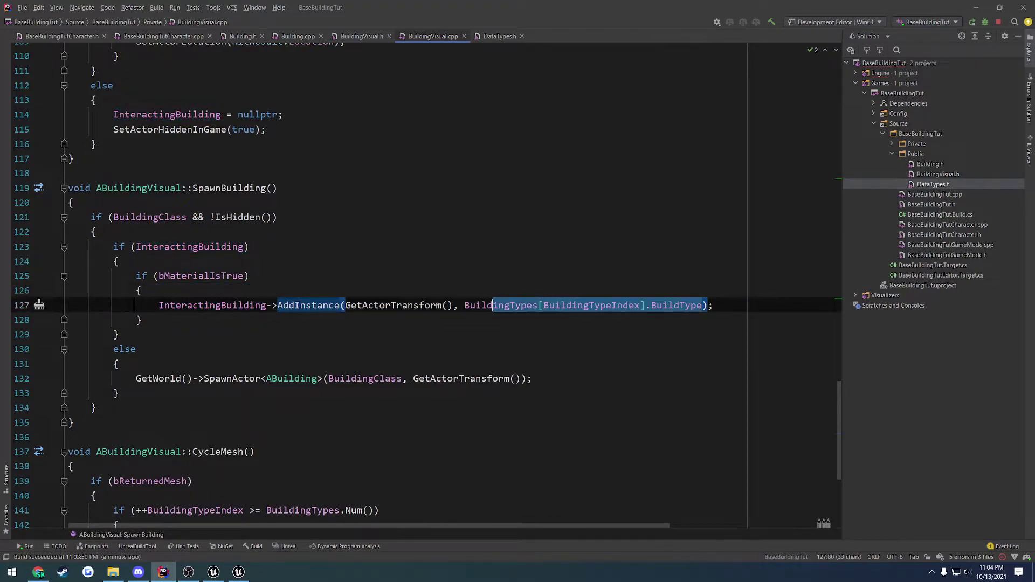
{"action": "left_click", "coordinate": [294, 306], "text": "ctrl"}
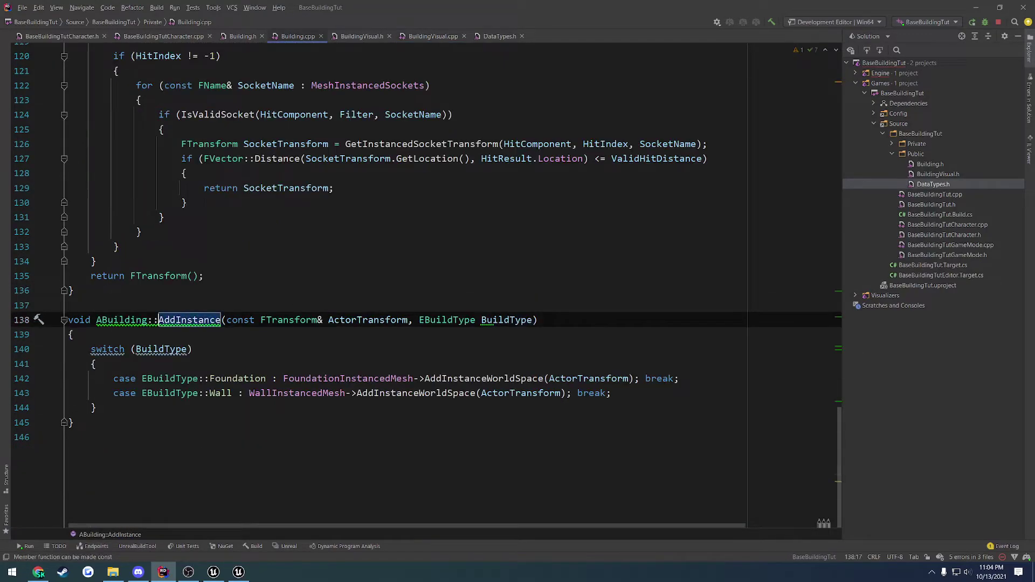
- Add an EBuildType::Ceiling case to the AddInstance switch that calls AddInstanceWorldSpace(ActorTransform) on CeilingInstancedMesh and breaks
{"action": "mouse_move", "coordinate": [114, 378]}
{"action": "left_mouse_down"}
{"action": "mouse_move", "coordinate": [611, 393]}
{"action": "mouse_move", "coordinate": [113, 378]}
{"action": "mouse_move", "coordinate": [113, 393]}
{"action": "left_mouse_up"}
{"action": "key", "text": "ctrl+c"}
{"action": "key", "text": "End"}
{"action": "key", "text": "Return"}
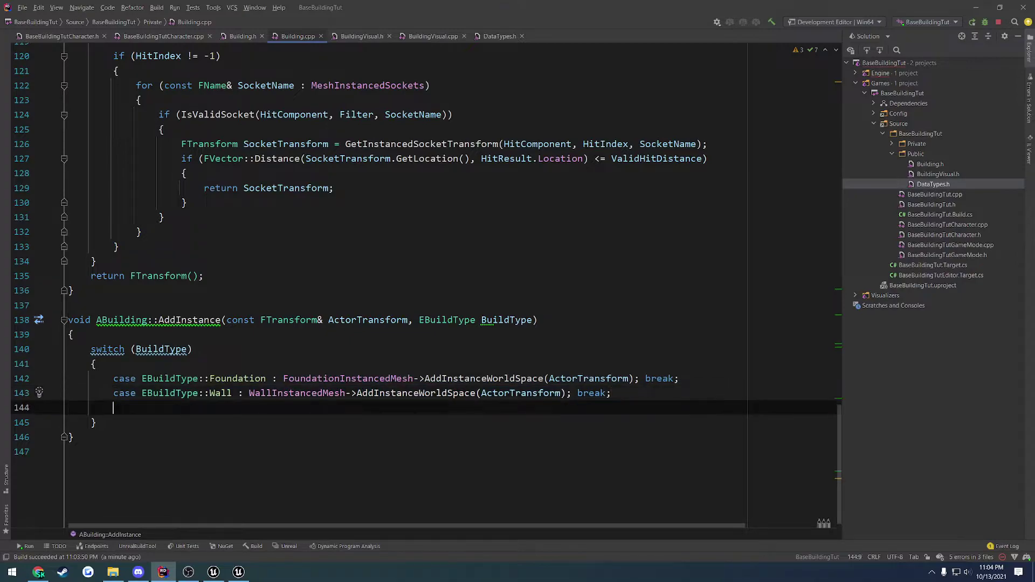
{"action": "key", "text": "ctrl+v"}
{"action": "type", "text": "Ceiling"}
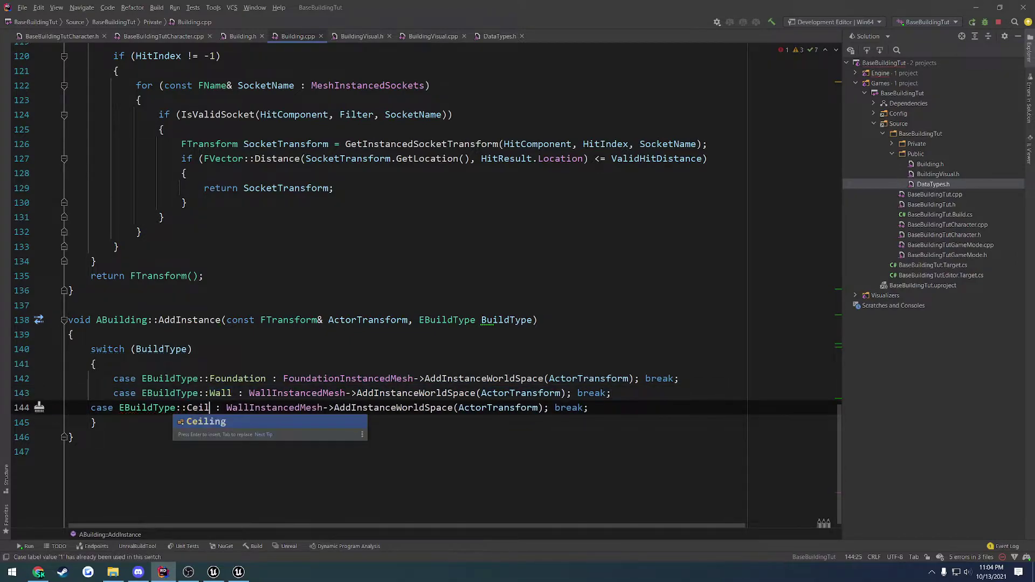
{"action": "key", "text": "Home"}
{"action": "key", "text": "Tab"}
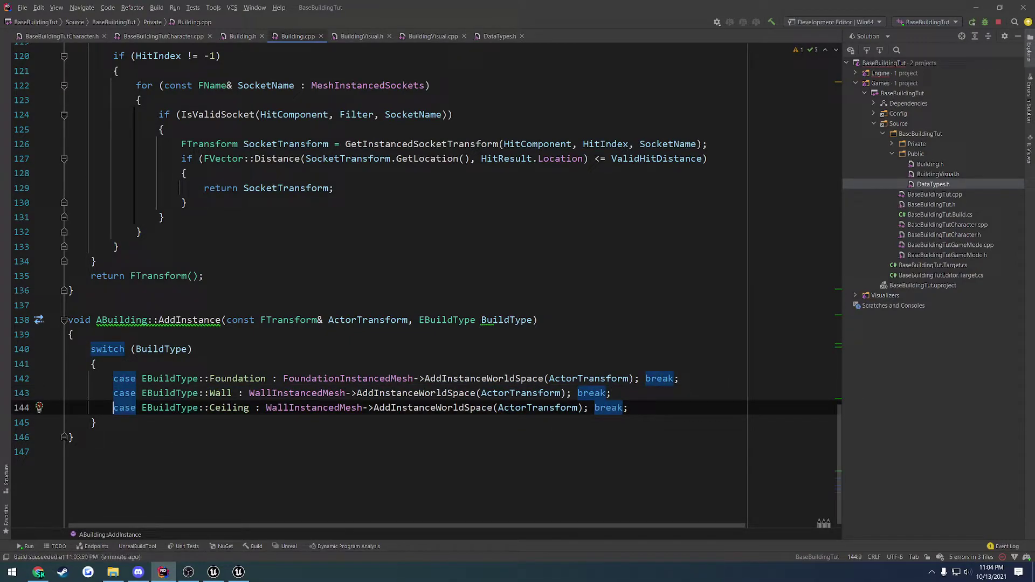
{"action": "type", "text": "Ce"}
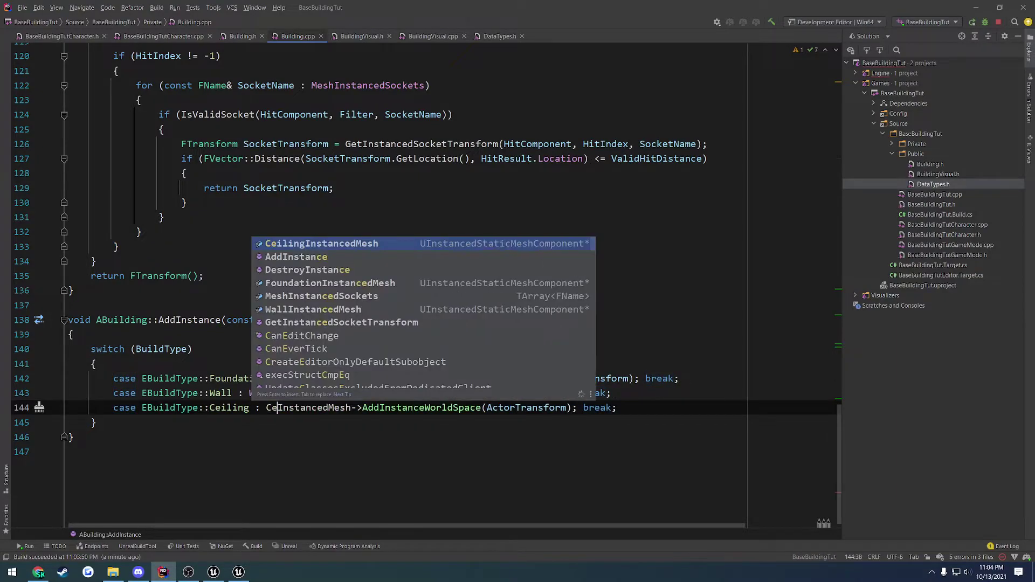
{"action": "key", "text": "Tab"}
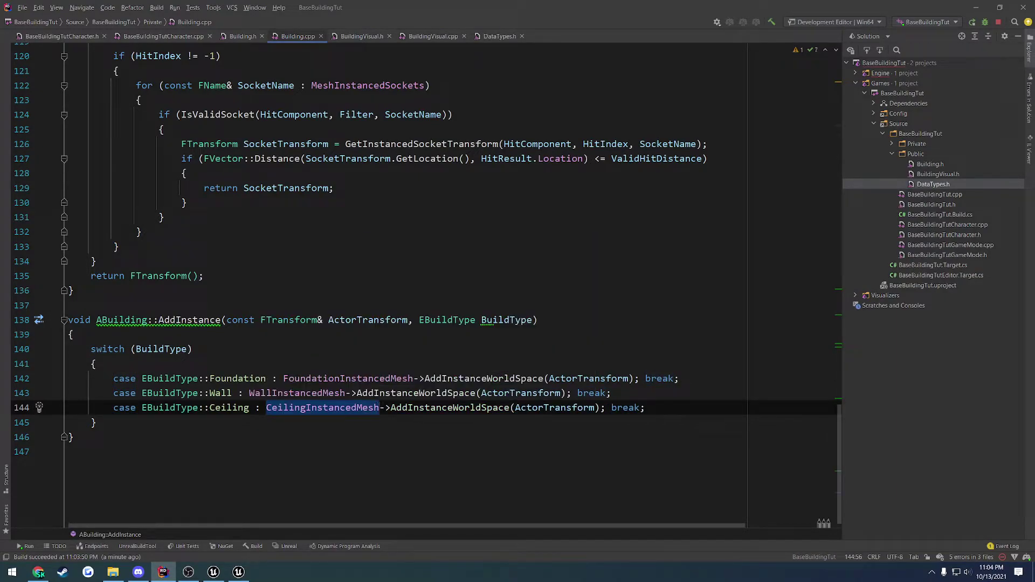
{"action": "key", "text": "Down"}
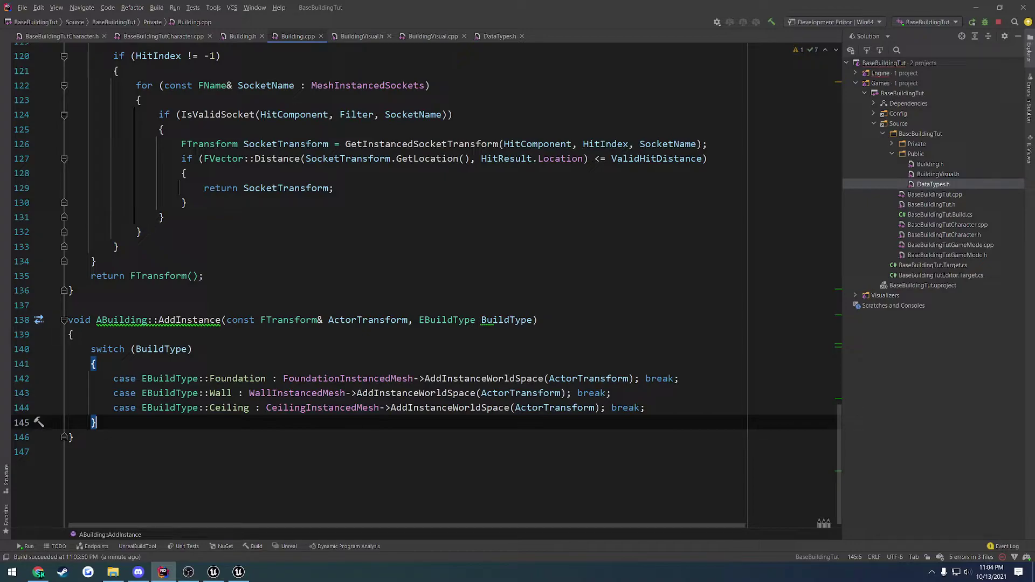
- Switch to the Unreal Editor, recompile the C++ code with Live Coding and close its log window
{"action": "key", "text": "alt+Tab"}
{"action": "key", "text": "ctrl+alt+F11"}
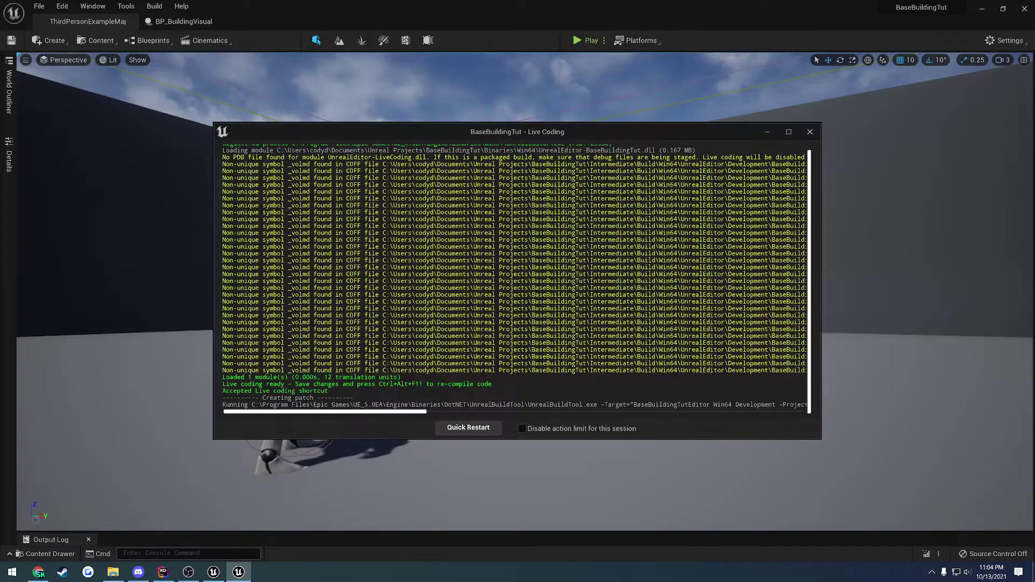
{"action": "left_click", "coordinate": [809, 132]}
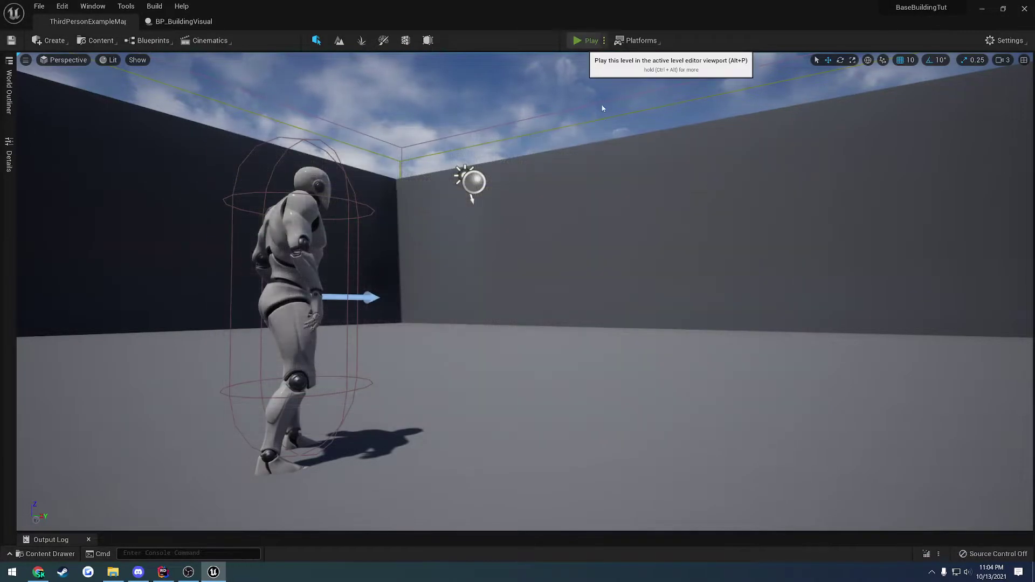
- Start a play test, place a foundation and preview a wall snapped to its WPos0 socket
{"action": "left_click", "coordinate": [587, 40]}
{"action": "left_click", "coordinate": [525, 291]}
{"action": "right_click", "coordinate": [524, 292]}
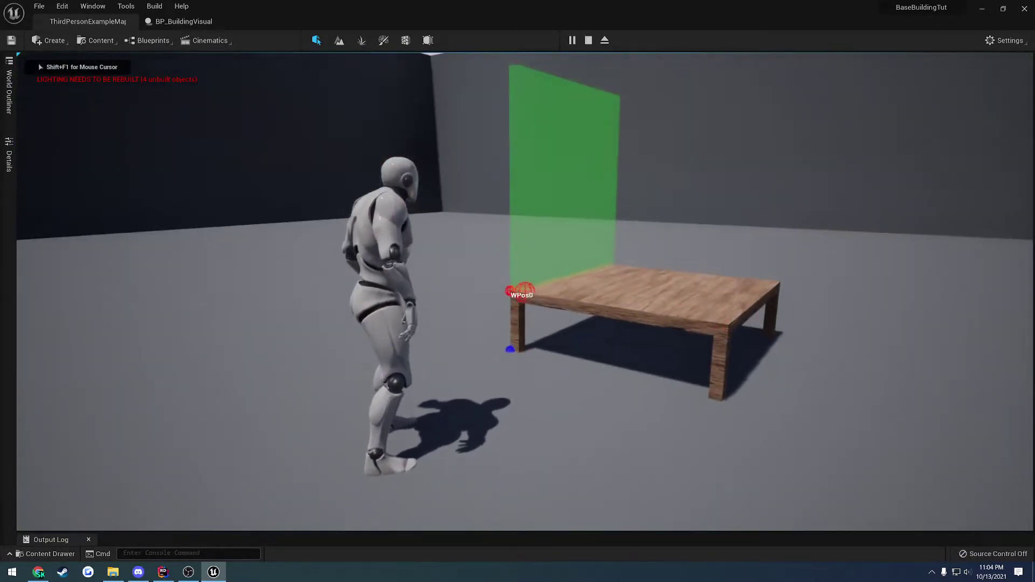
- Place the wall at WPos0 and a ceiling on the wall's CPos0 socket
{"action": "left_click", "coordinate": [525, 291]}
{"action": "left_click", "coordinate": [525, 291]}
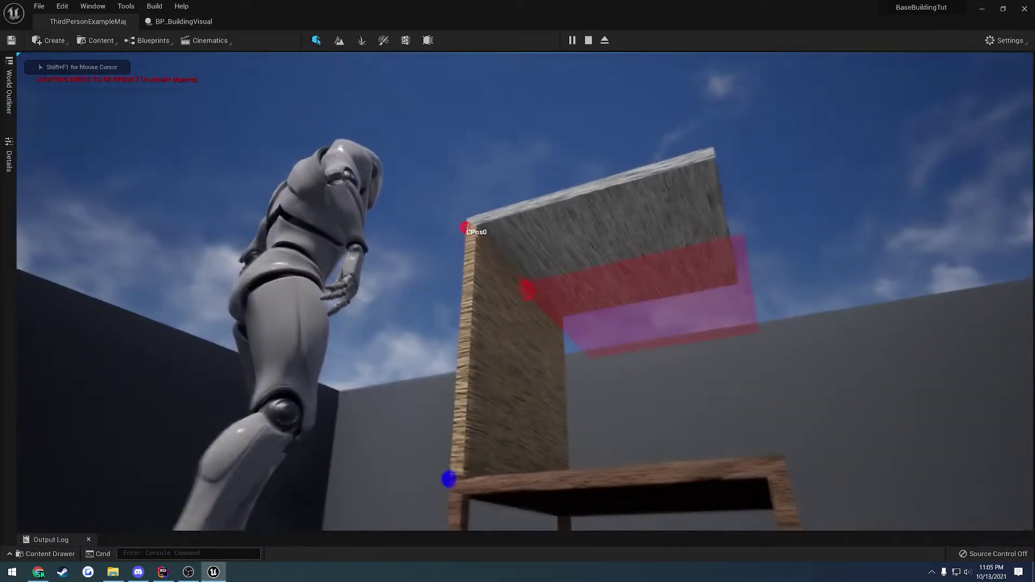
{"action": "key", "text": "d"}
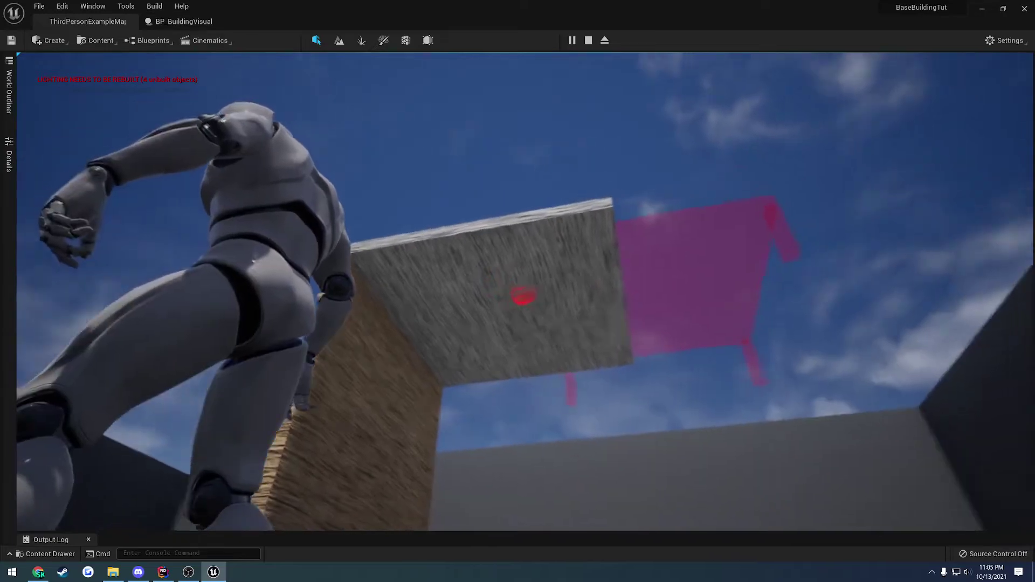
- Cycle the build preview through the building pieces while aiming at the placed ceiling to test snapping, and stop the play test
{"action": "right_click", "coordinate": [524, 292]}
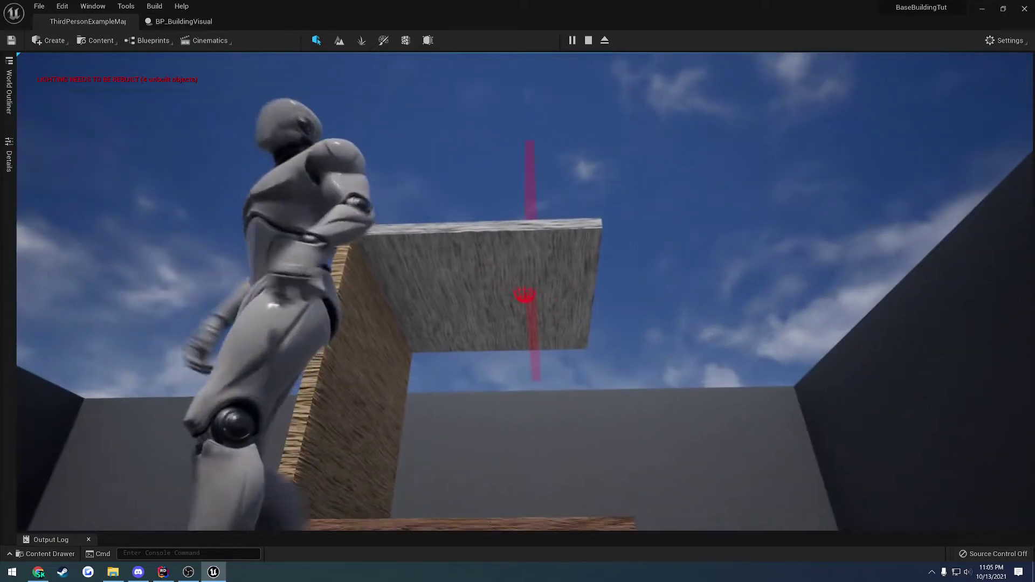
{"action": "right_click", "coordinate": [525, 291]}
{"action": "right_click", "coordinate": [525, 292]}
{"action": "key", "text": "a"}
{"action": "right_click", "coordinate": [525, 291]}
{"action": "right_click", "coordinate": [525, 292]}
{"action": "right_click", "coordinate": [525, 291]}
{"action": "right_click", "coordinate": [525, 292]}
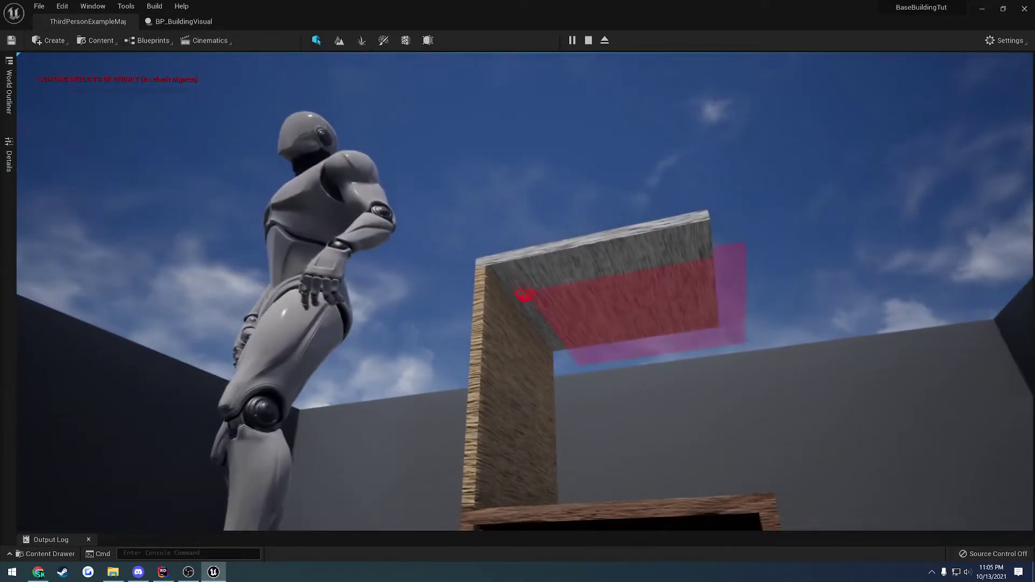
{"action": "right_click", "coordinate": [525, 292]}
{"action": "right_click", "coordinate": [525, 291]}
{"action": "key", "text": "d"}
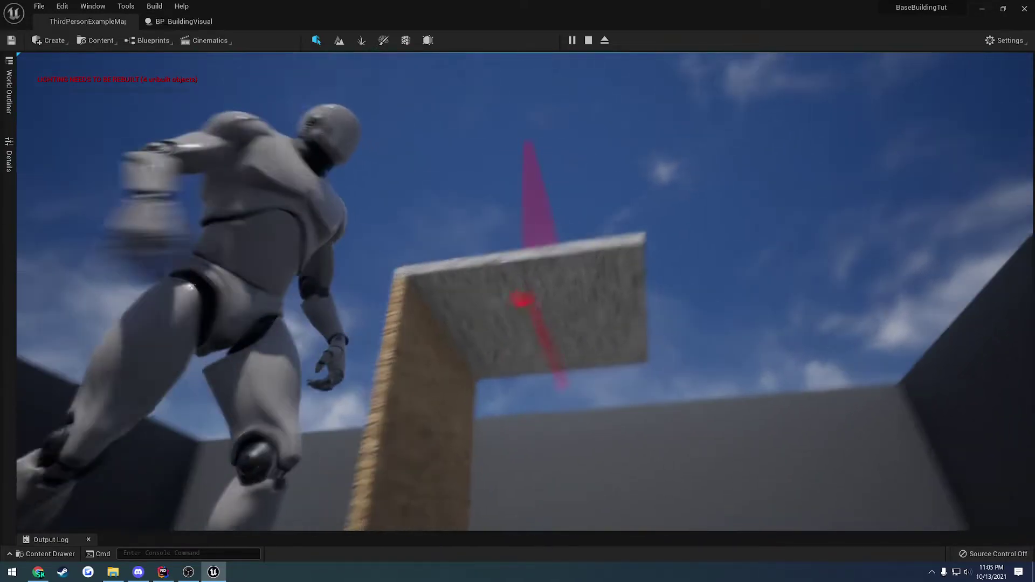
{"action": "key", "text": "Escape"}
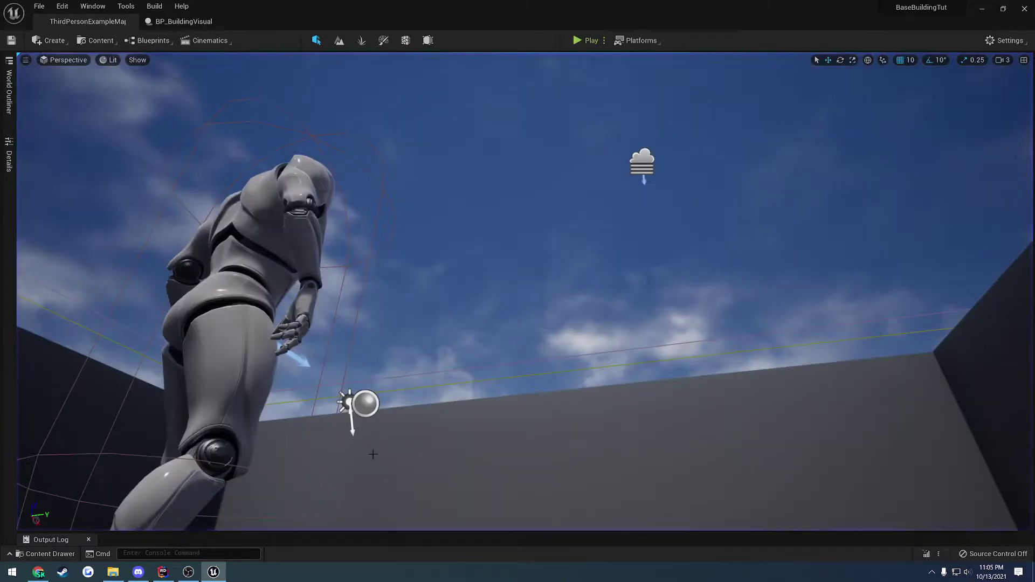
- Open the Ceiling static mesh from the Tutorial/Assets/Ceiling folder for editing
{"action": "key", "text": "ctrl+space"}
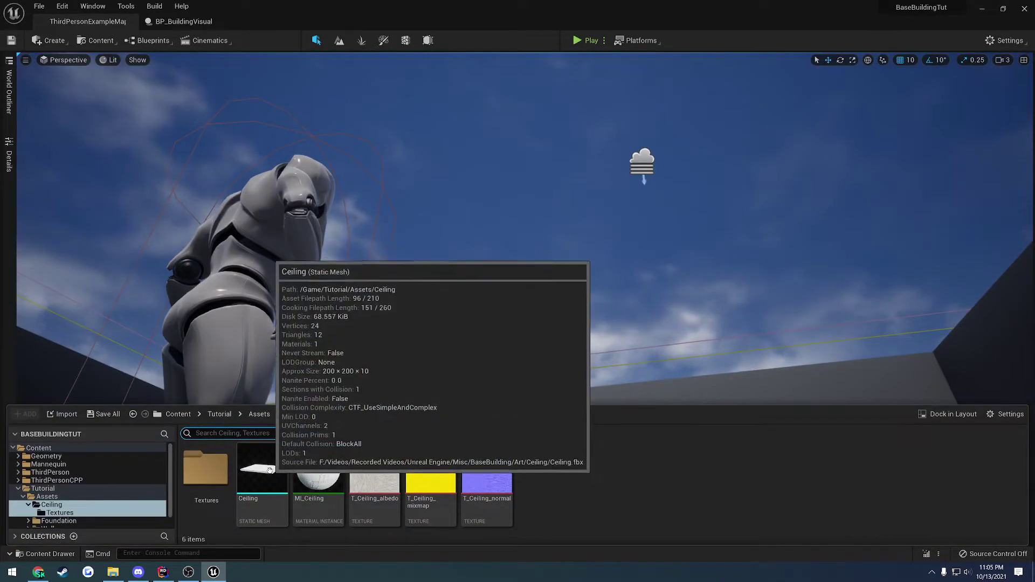
{"action": "left_click", "coordinate": [264, 418]}
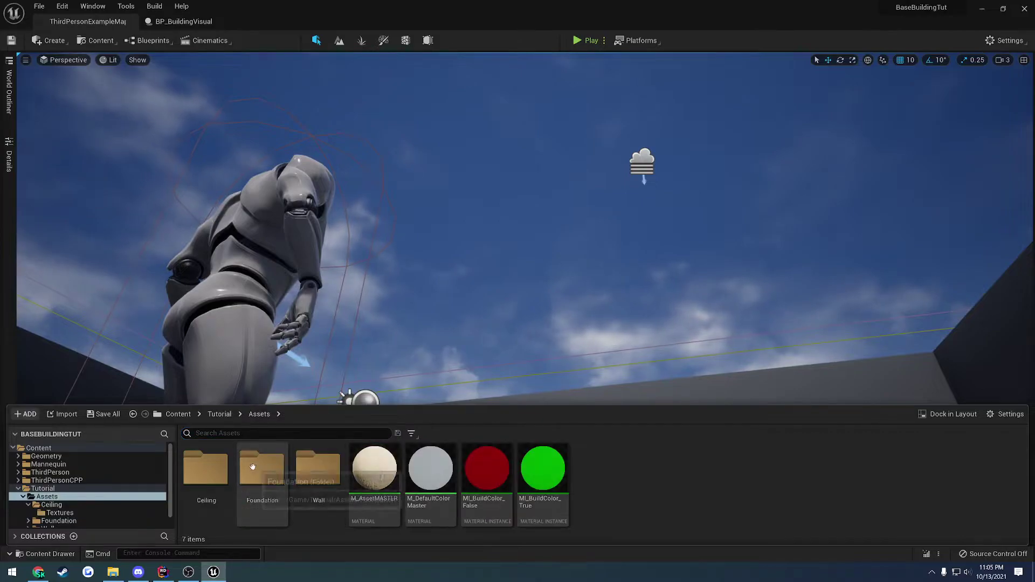
{"action": "double_click", "coordinate": [206, 461]}
{"action": "double_click", "coordinate": [249, 473]}
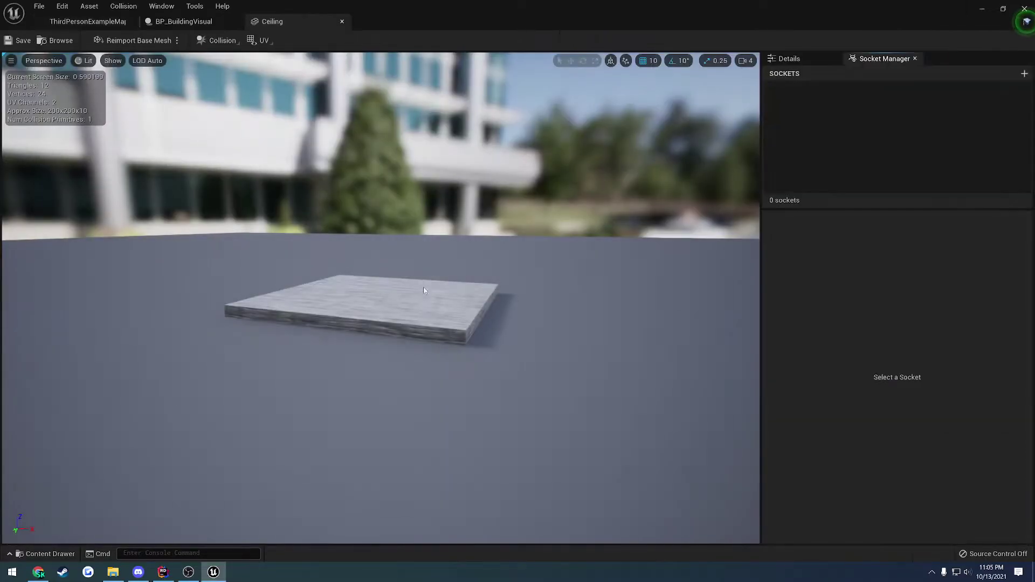
- Add a socket named WPos0 to the ceiling mesh and set its preview static mesh to Wall
{"action": "left_click", "coordinate": [1023, 75]}
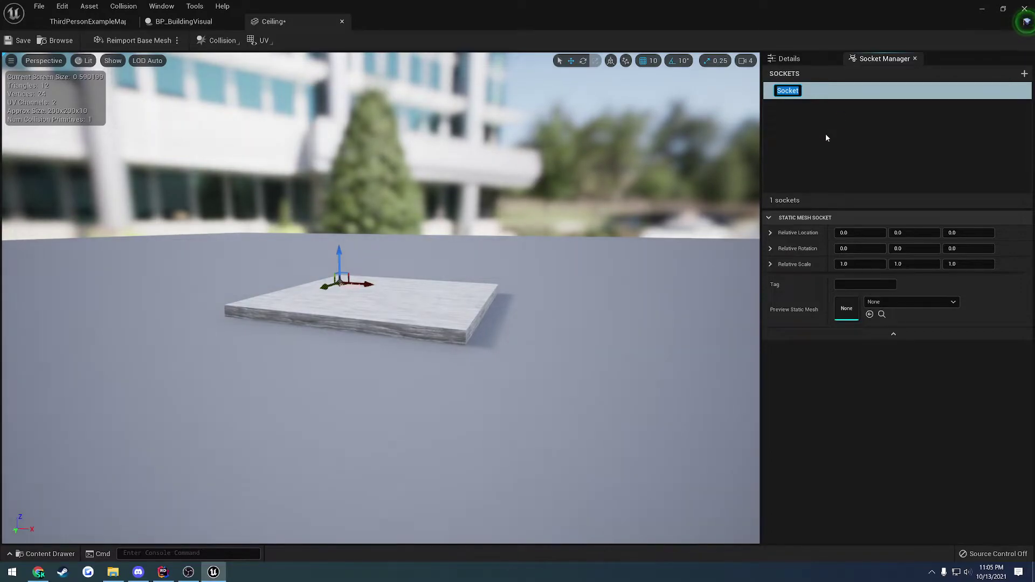
{"action": "type", "text": "WPos"}
{"action": "type", "text": "0"}
{"action": "key", "text": "Return"}
{"action": "left_click", "coordinate": [903, 305]}
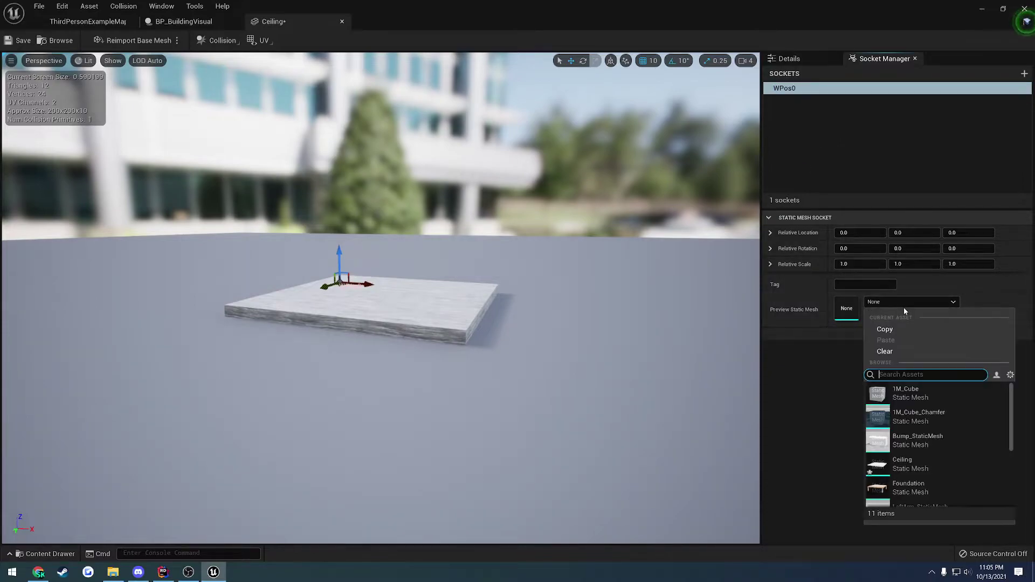
{"action": "type", "text": "wall"}
{"action": "left_click", "coordinate": [911, 392]}
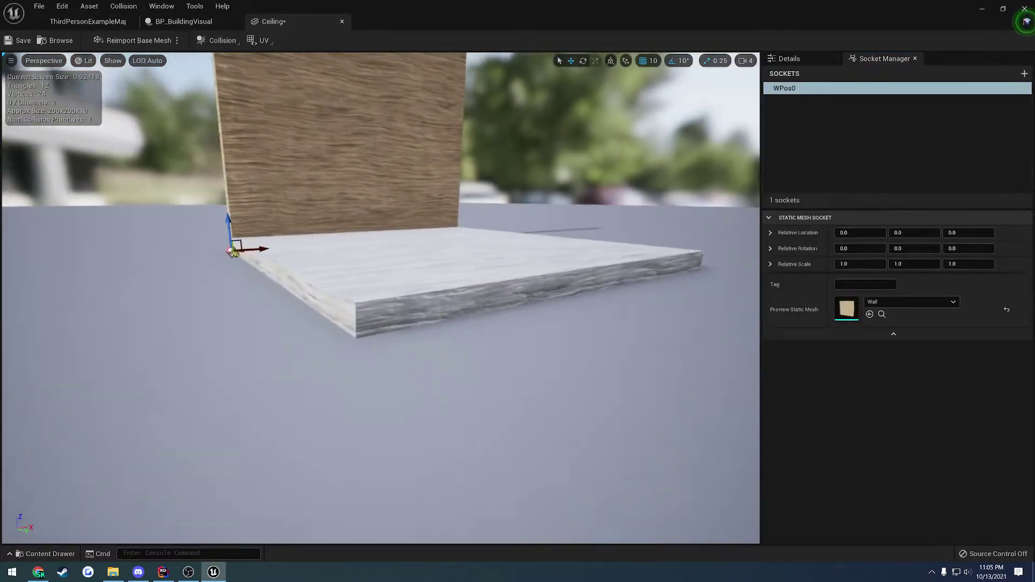
- Duplicate the WPos0 socket to Y 190 at the ceiling's opposite edge and rename the copy WPos1
{"action": "right_click_drag", "start_coordinate": [477, 271], "coordinate": [552, 299]}
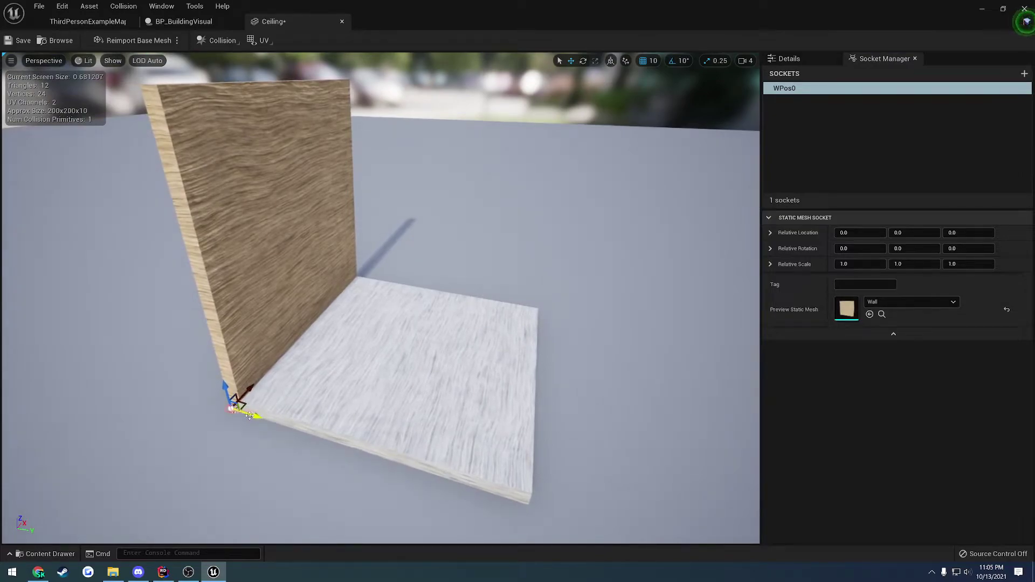
{"action": "left_click_drag", "start_coordinate": [248, 415], "coordinate": [525, 507], "text": "alt"}
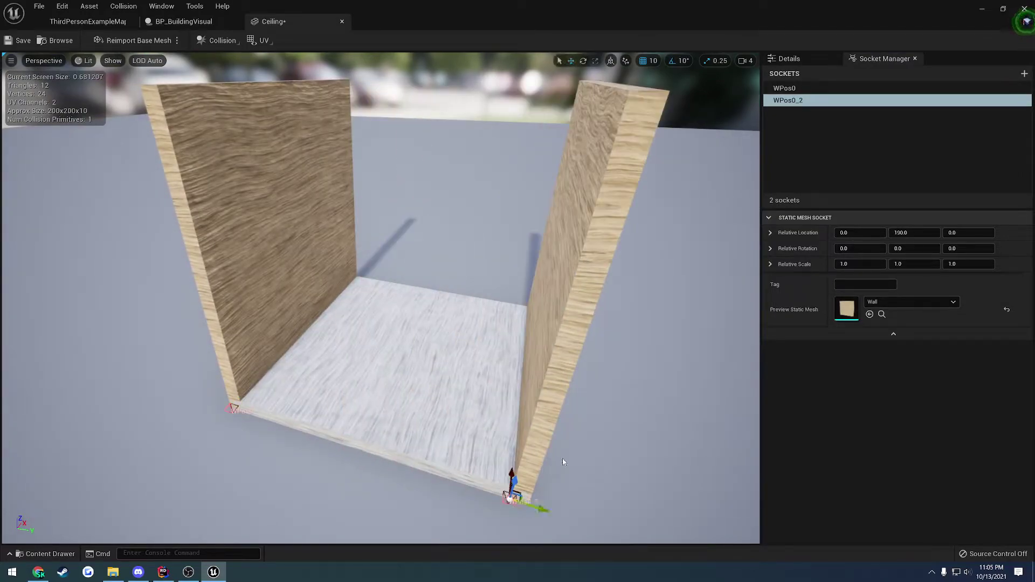
{"action": "right_click", "coordinate": [790, 101]}
{"action": "left_click", "coordinate": [808, 130]}
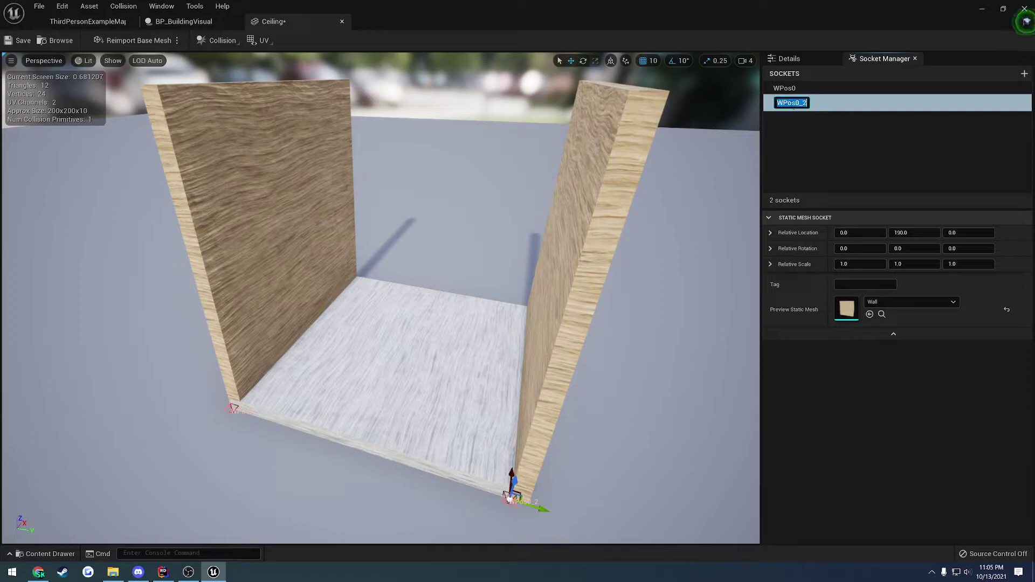
{"action": "key", "text": "Return"}
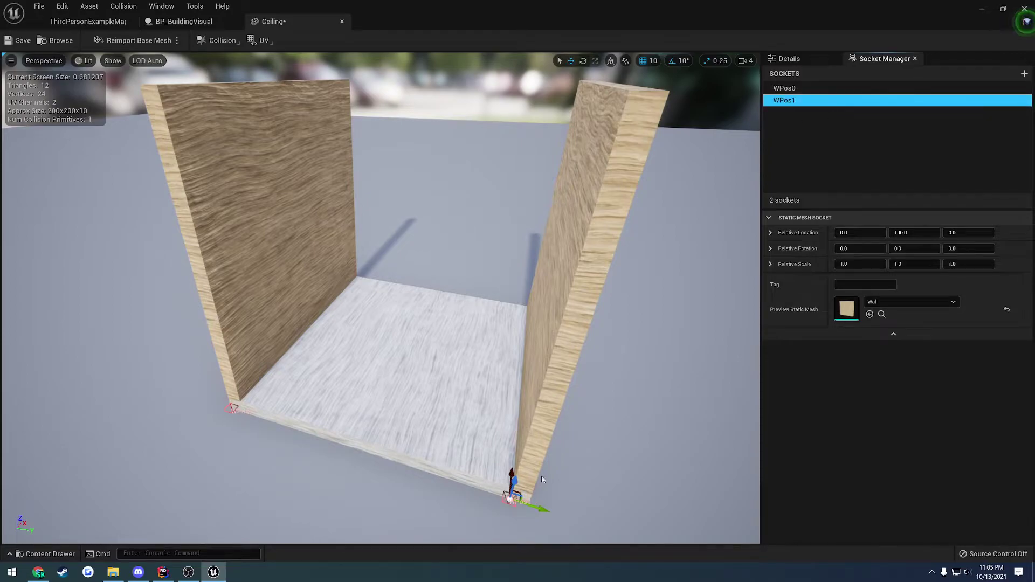
{"action": "left_click_drag", "start_coordinate": [539, 507], "coordinate": [501, 520], "text": "alt"}
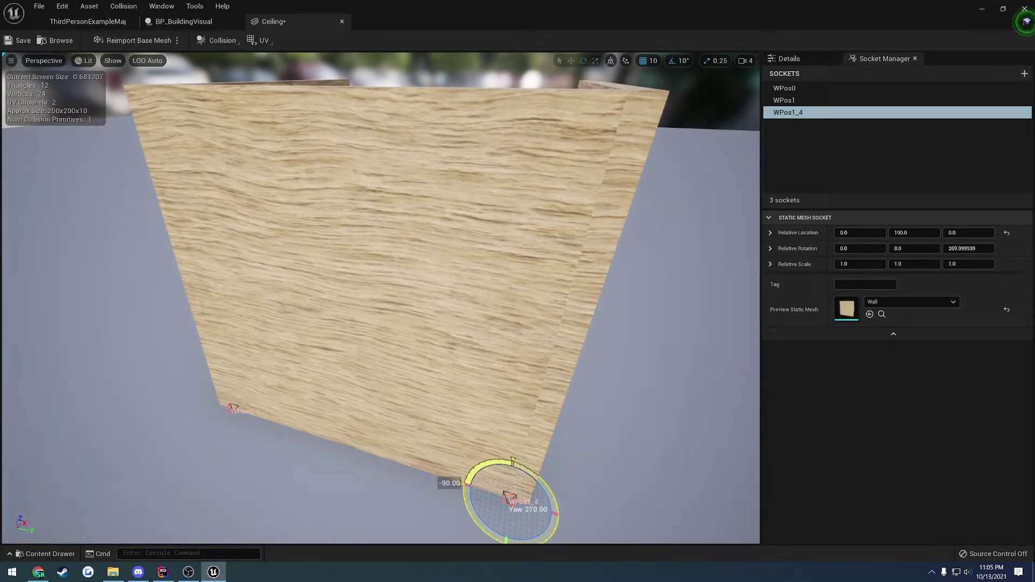
{"action": "key", "text": "s"}
{"action": "right_click_drag", "start_coordinate": [484, 503], "coordinate": [479, 530]}
{"action": "key", "text": "w"}
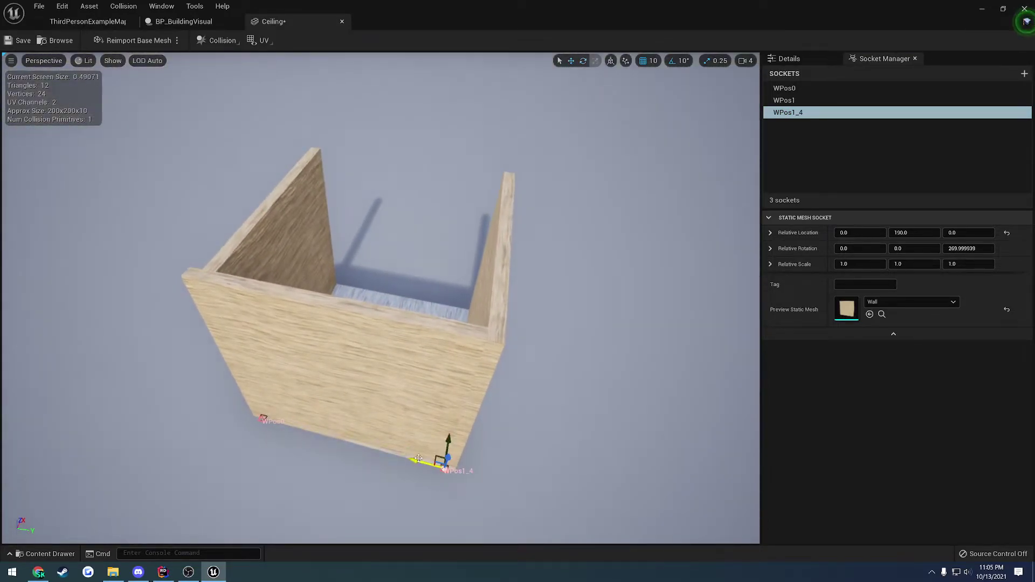
{"action": "left_click_drag", "start_coordinate": [418, 458], "coordinate": [426, 464]}
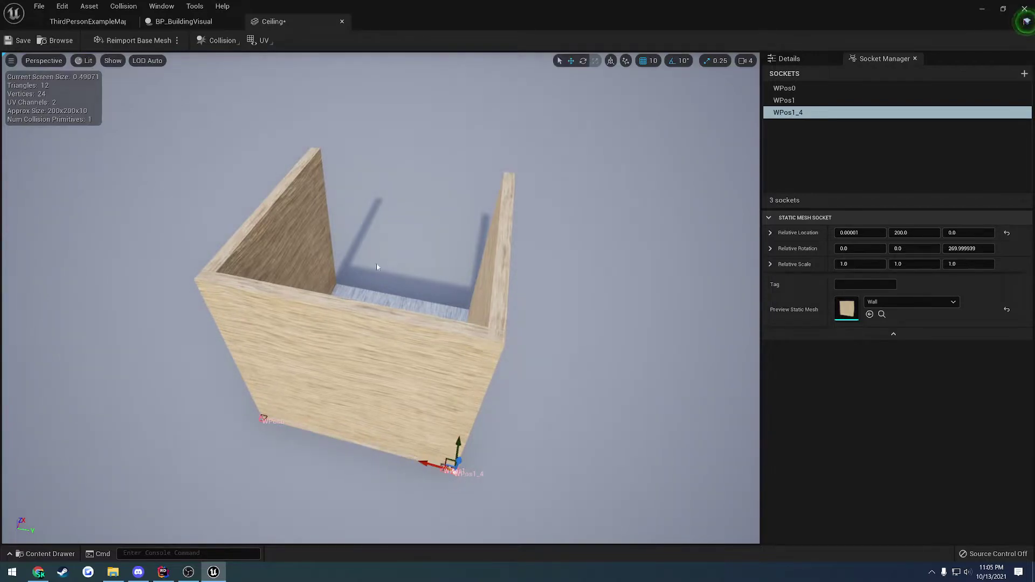
{"action": "left_click", "coordinate": [86, 21]}
{"action": "key", "text": "ctrl+space"}
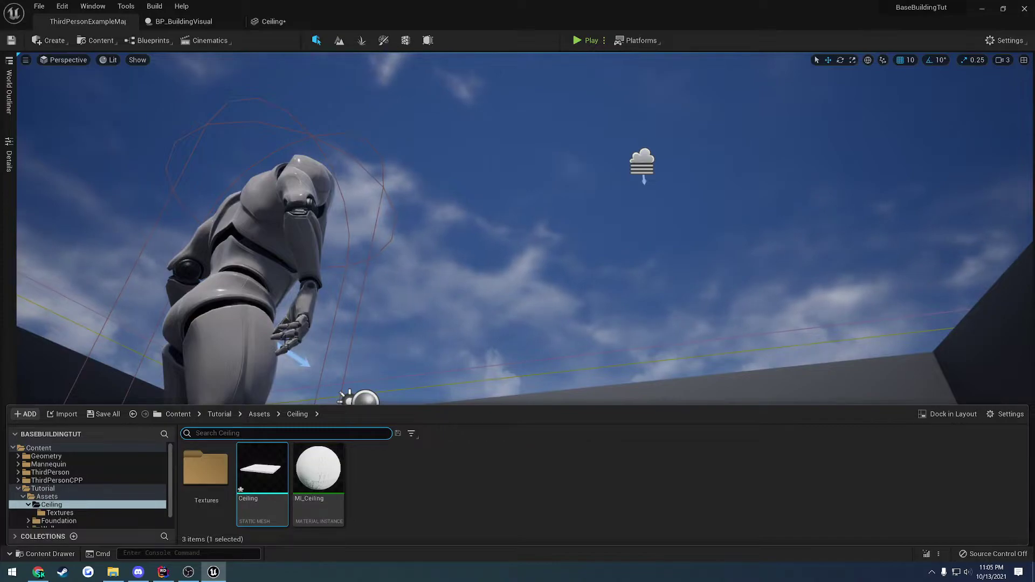
{"action": "left_click", "coordinate": [273, 22]}
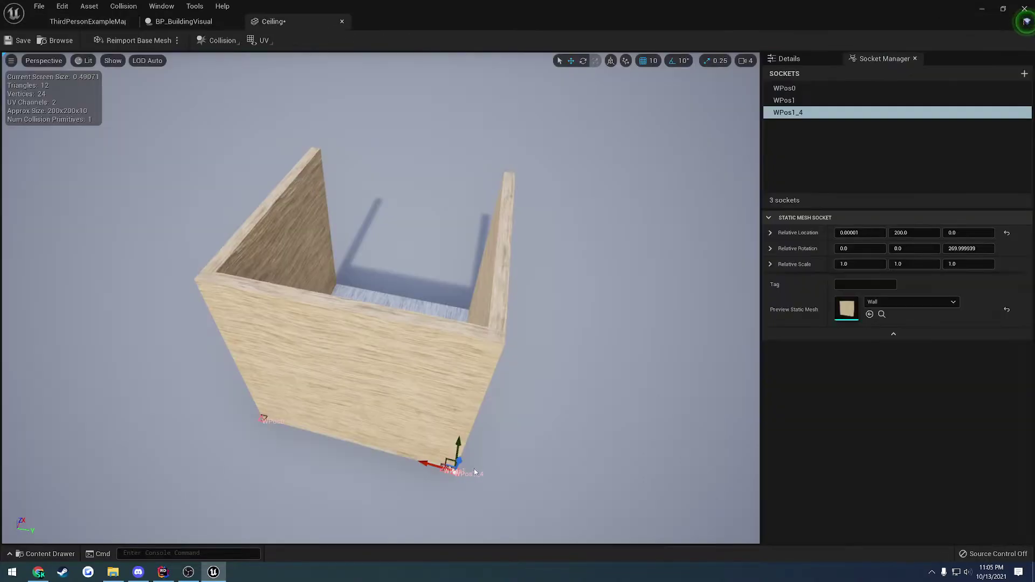
{"action": "left_click_drag", "start_coordinate": [428, 465], "coordinate": [453, 362]}
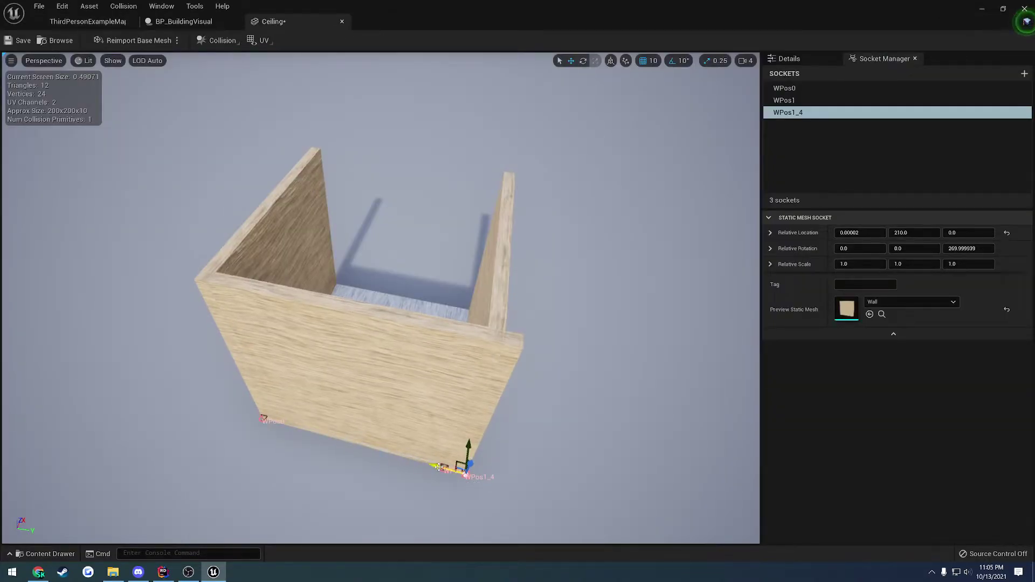
{"action": "left_click_drag", "start_coordinate": [466, 445], "coordinate": [481, 301]}
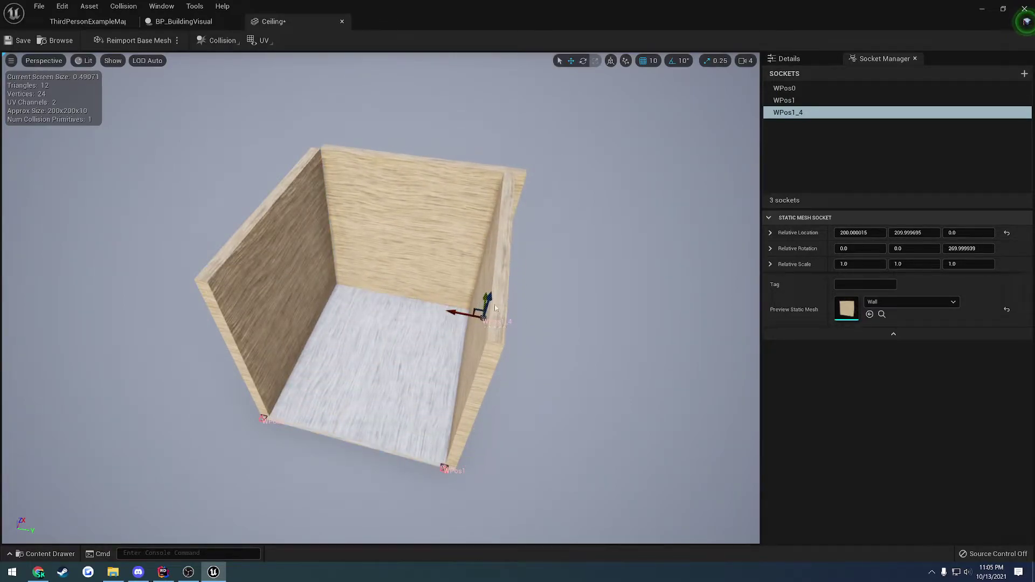
{"action": "key", "text": "d"}
{"action": "right_click_drag", "start_coordinate": [481, 301], "coordinate": [405, 342]}
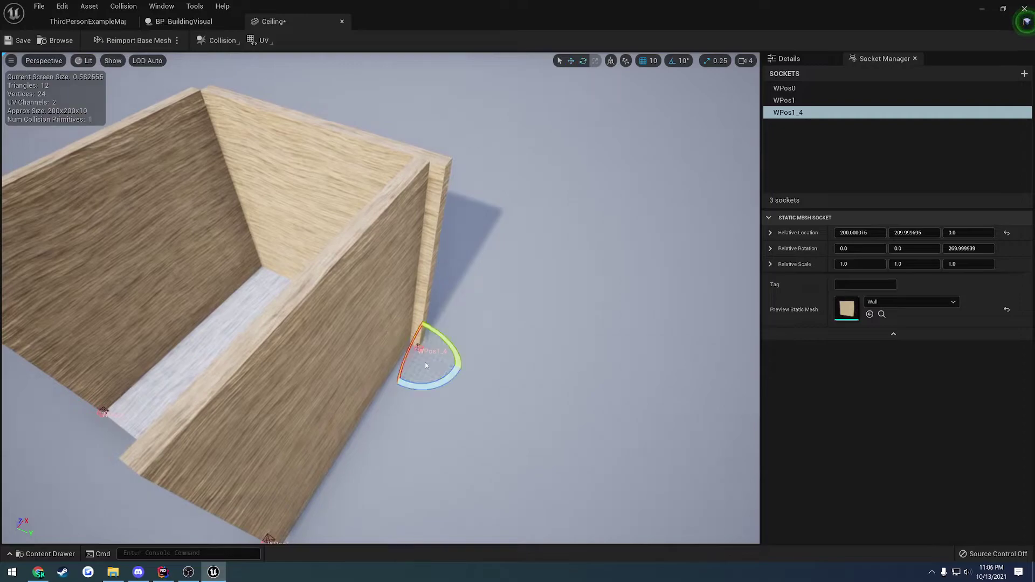
{"action": "left_click_drag", "start_coordinate": [429, 387], "coordinate": [462, 345]}
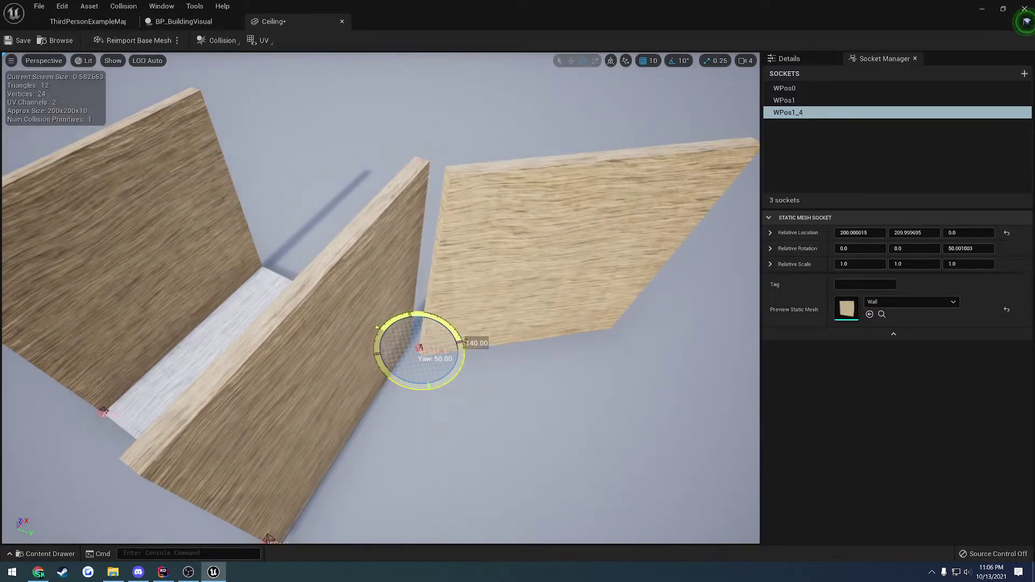
{"action": "right_click_drag", "start_coordinate": [463, 345], "coordinate": [432, 371]}
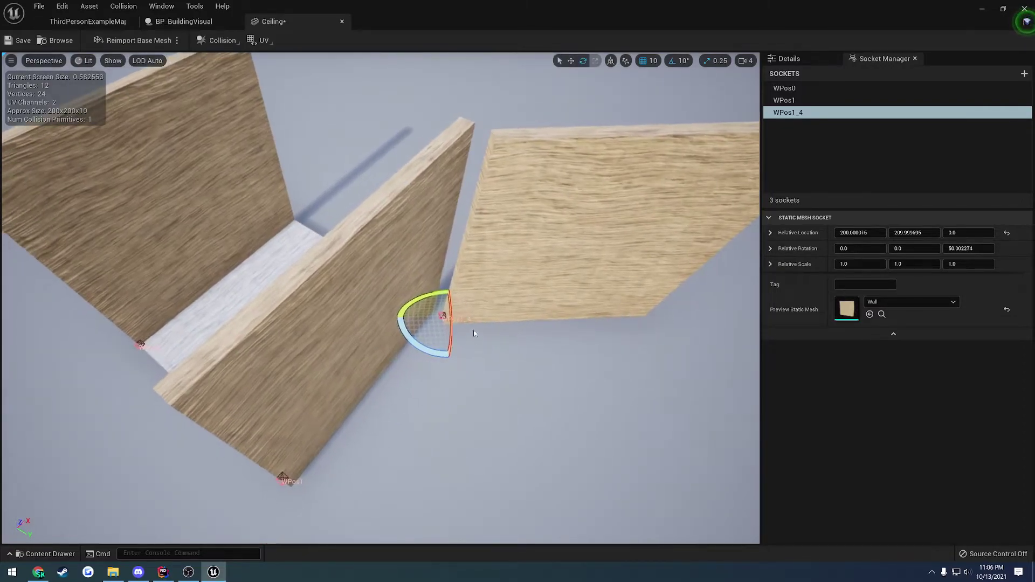
{"action": "key", "text": "Delete"}
- Move the WPos1 socket to X 210, Y 0 and rotate it to a yaw of 90 degrees
{"action": "left_click", "coordinate": [283, 477]}
{"action": "right_click_drag", "start_coordinate": [199, 394], "coordinate": [226, 395]}
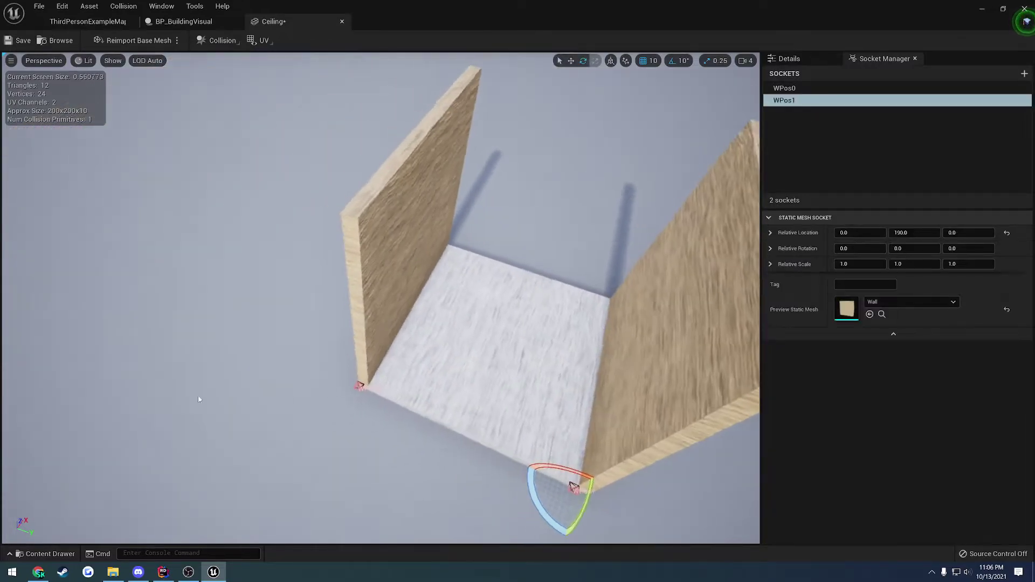
{"action": "key", "text": "w"}
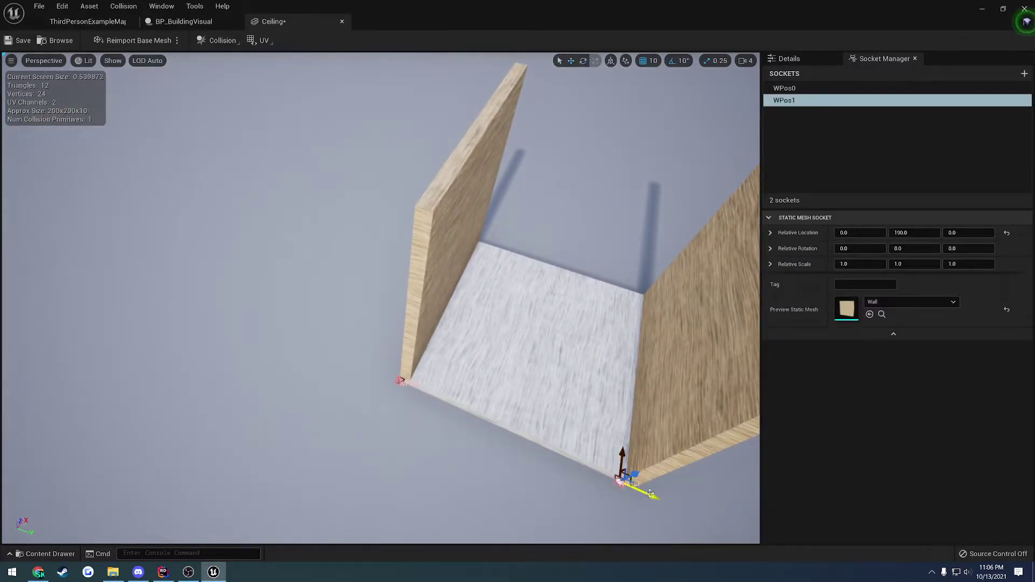
{"action": "left_click_drag", "start_coordinate": [649, 493], "coordinate": [415, 407]}
{"action": "left_click_drag", "start_coordinate": [410, 356], "coordinate": [552, 289]}
{"action": "right_click_drag", "start_coordinate": [552, 290], "coordinate": [749, 215]}
{"action": "key", "text": "w"}
{"action": "key", "text": "a"}
{"action": "key", "text": "w"}
{"action": "key", "text": "q"}
- Raise the WPos1 and WPos0 sockets to Z 10 so their preview walls sit on the ceiling's top surface
{"action": "right_click_drag", "start_coordinate": [584, 319], "coordinate": [576, 259]}
{"action": "key", "text": "w"}
{"action": "left_click_drag", "start_coordinate": [496, 373], "coordinate": [497, 359]}
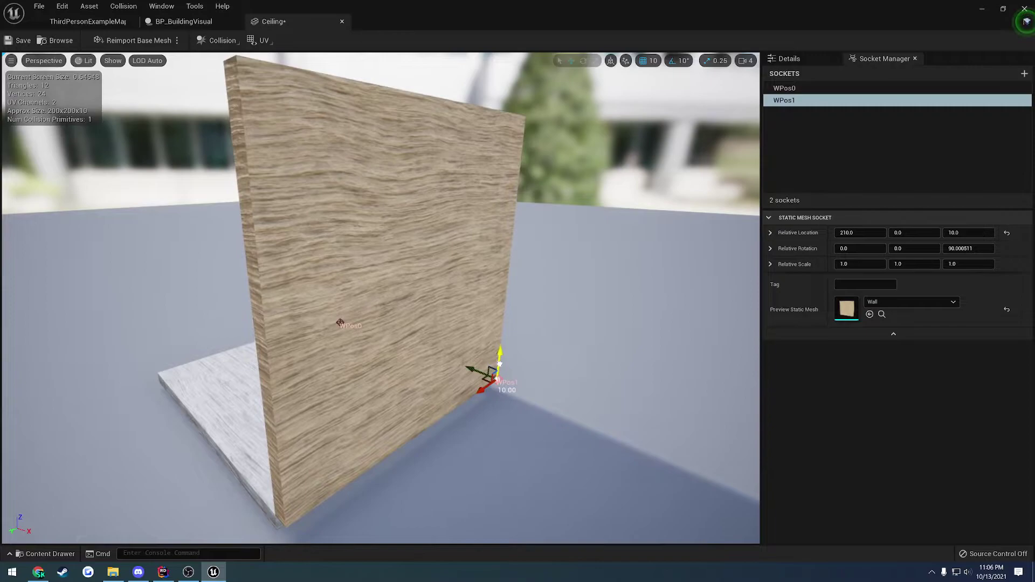
{"action": "key", "text": "a"}
{"action": "right_click_drag", "start_coordinate": [497, 358], "coordinate": [574, 380]}
{"action": "left_click", "coordinate": [279, 299]}
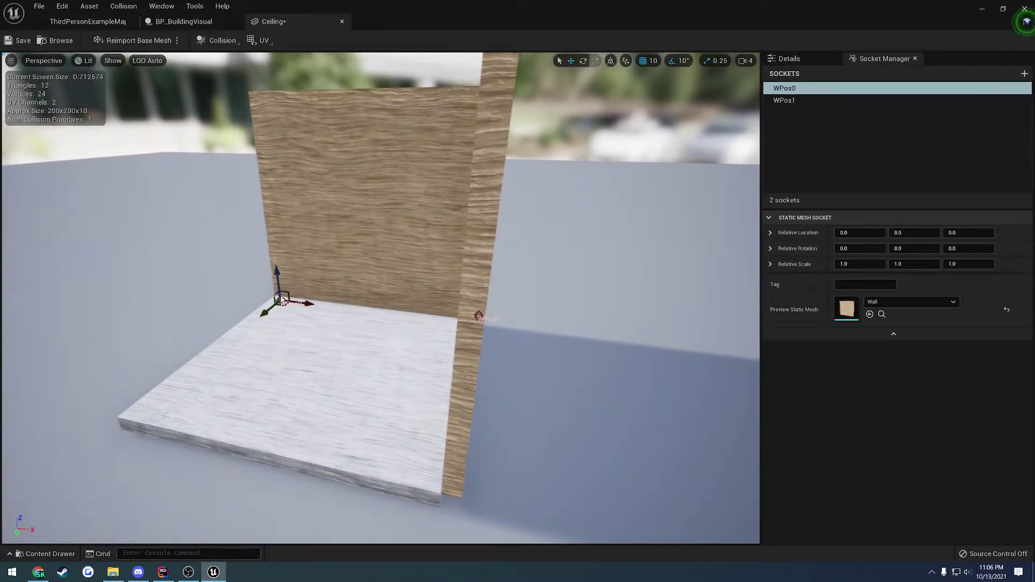
{"action": "right_click_drag", "start_coordinate": [326, 285], "coordinate": [280, 287]}
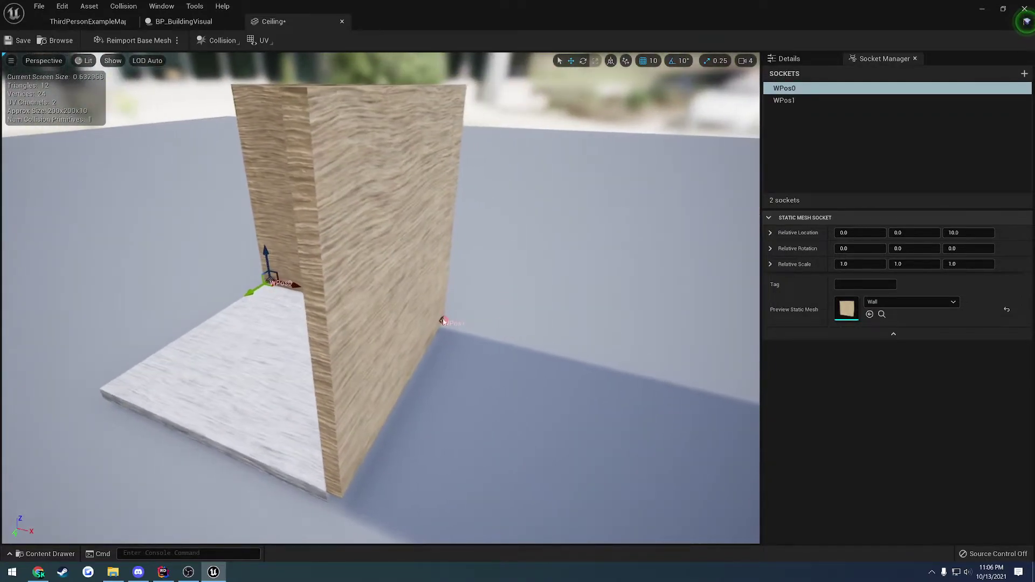
- Duplicate WPos1 to about X 210, Y 200, rotate the copy to a yaw of 180 degrees and rename it WPos2
{"action": "left_click", "coordinate": [444, 322]}
{"action": "left_click_drag", "start_coordinate": [436, 334], "coordinate": [252, 514], "text": "alt"}
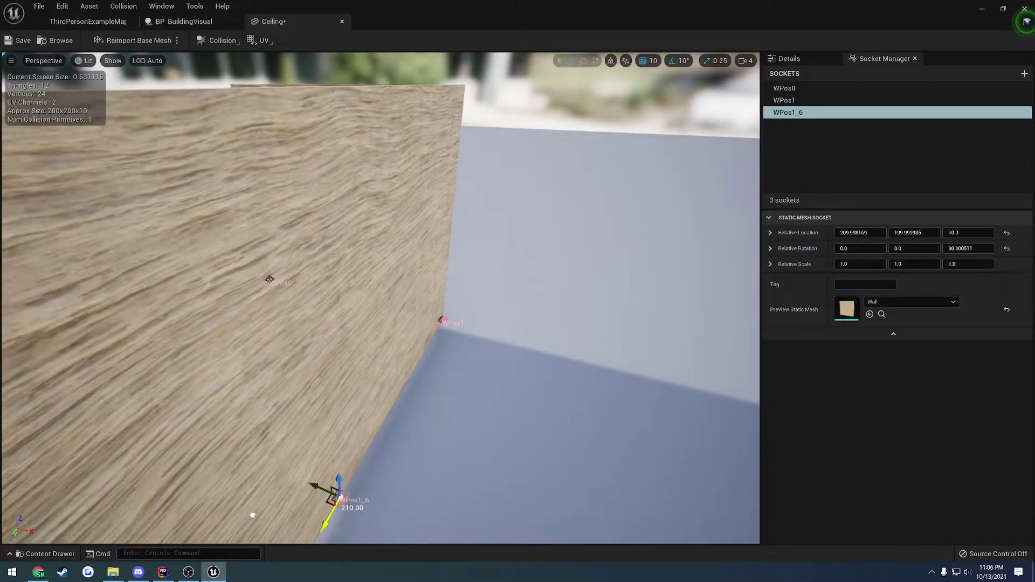
{"action": "mouse_move", "coordinate": [335, 525]}
{"action": "left_mouse_down"}
{"action": "mouse_move", "coordinate": [307, 527]}
{"action": "mouse_move", "coordinate": [349, 535]}
{"action": "left_mouse_up"}
{"action": "right_click", "coordinate": [799, 113]}
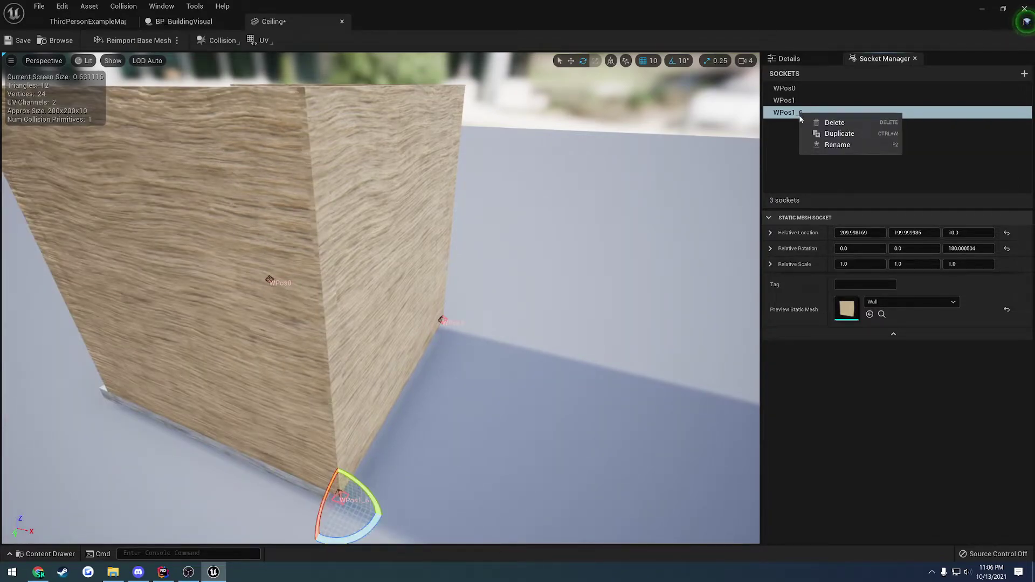
{"action": "left_click", "coordinate": [811, 145]}
{"action": "type", "text": "2"}
{"action": "key", "text": "Return"}
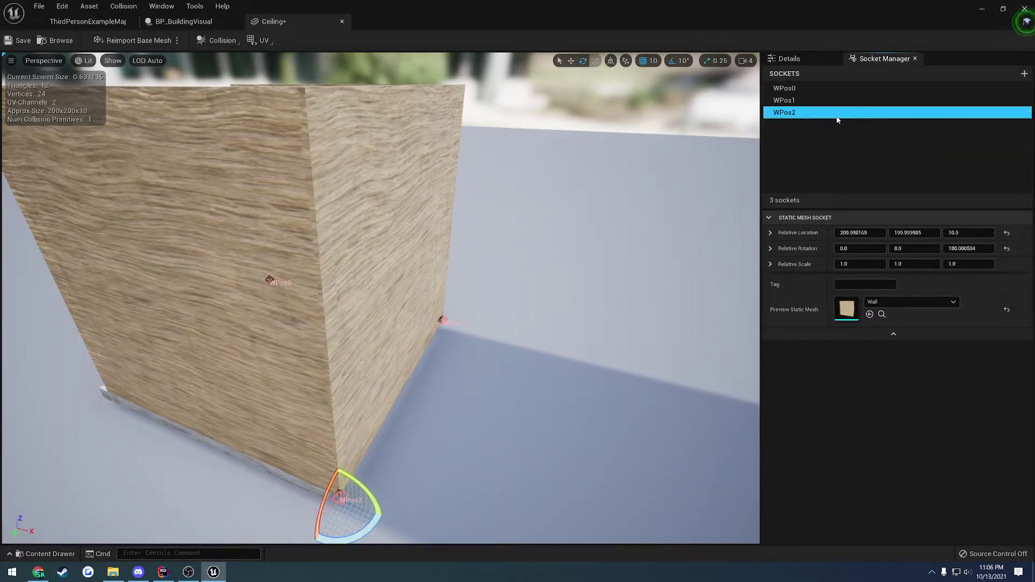
- Duplicate the WPos2 socket to about X 10, Y 200 and rotate the copy to a yaw of 270 degrees
{"action": "right_click_drag", "start_coordinate": [312, 119], "coordinate": [458, 151]}
{"action": "key", "text": "a"}
{"action": "key", "text": "d"}
{"action": "key", "text": "w"}
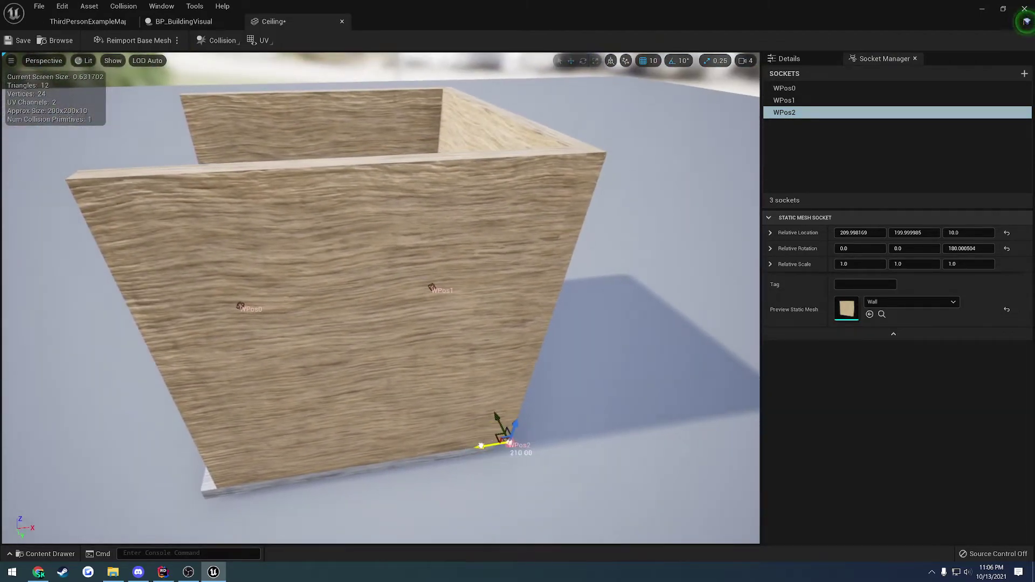
{"action": "left_click_drag", "start_coordinate": [480, 446], "coordinate": [471, 448]}
{"action": "right_click_drag", "start_coordinate": [471, 448], "coordinate": [482, 452]}
{"action": "key", "text": "a"}
{"action": "left_click_drag", "start_coordinate": [575, 447], "coordinate": [434, 503], "text": "alt"}
{"action": "key", "text": "e"}
{"action": "key", "text": "a"}
{"action": "right_click_drag", "start_coordinate": [434, 503], "coordinate": [604, 499]}
{"action": "key", "text": "w"}
{"action": "key", "text": "d"}
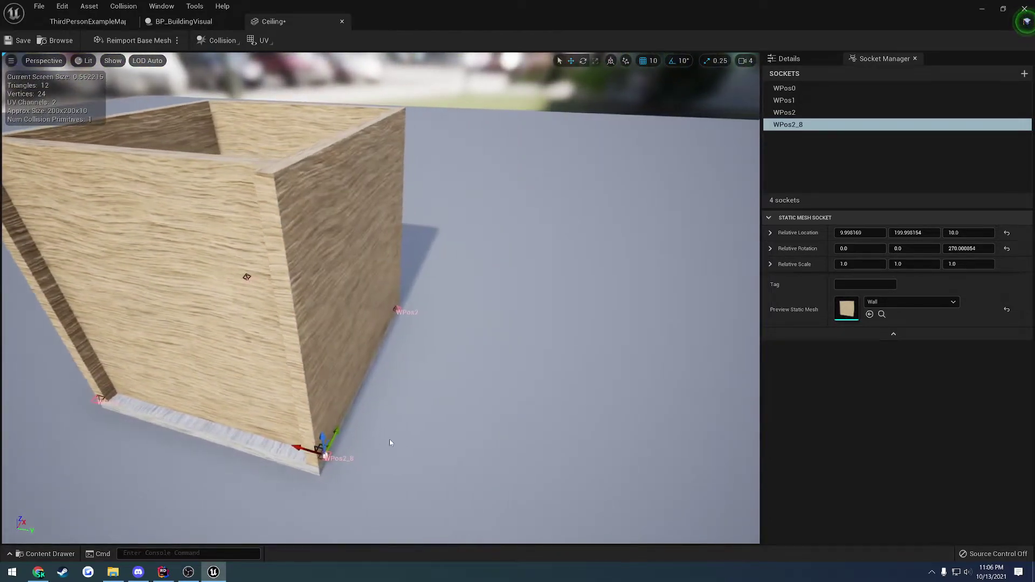
- Move the duplicated socket to X 0 at the ceiling's corner and rename it WPos3
{"action": "left_click_drag", "start_coordinate": [332, 431], "coordinate": [327, 443]}
{"action": "key", "text": "e"}
{"action": "right_click_drag", "start_coordinate": [328, 443], "coordinate": [311, 449]}
{"action": "right_click", "coordinate": [798, 125]}
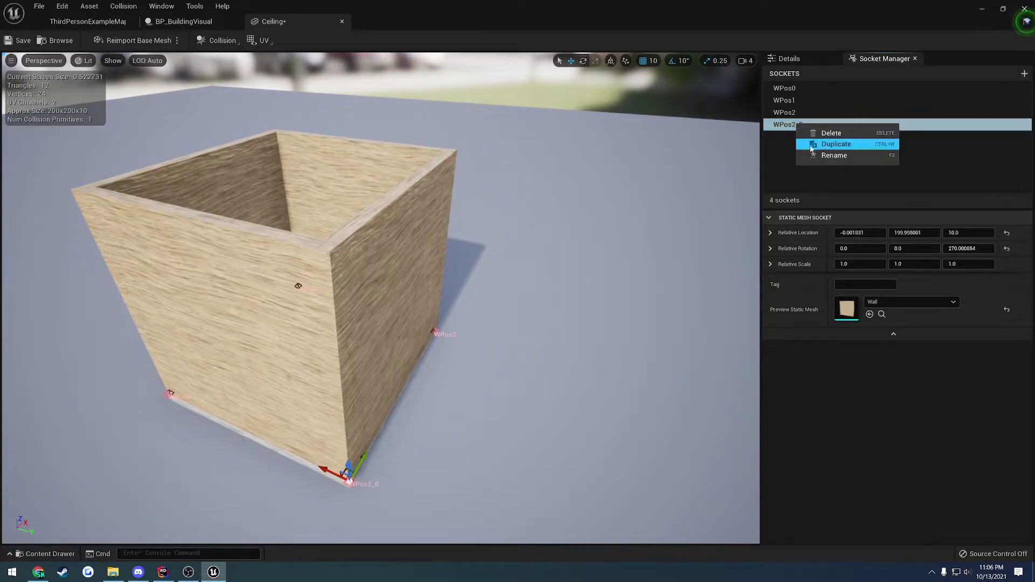
{"action": "left_click", "coordinate": [808, 143]}
{"action": "type", "text": "3"}
{"action": "key", "text": "Return"}
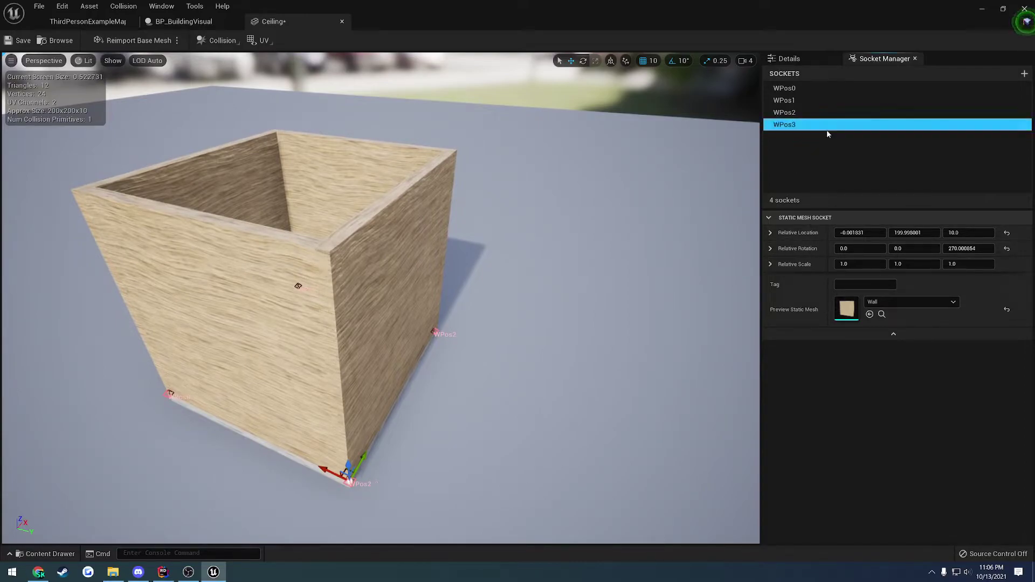
- Save the ceiling mesh and start a play session in ThirdPersonExampleMap
{"action": "key", "text": "ctrl+s"}
{"action": "left_click", "coordinate": [85, 22]}
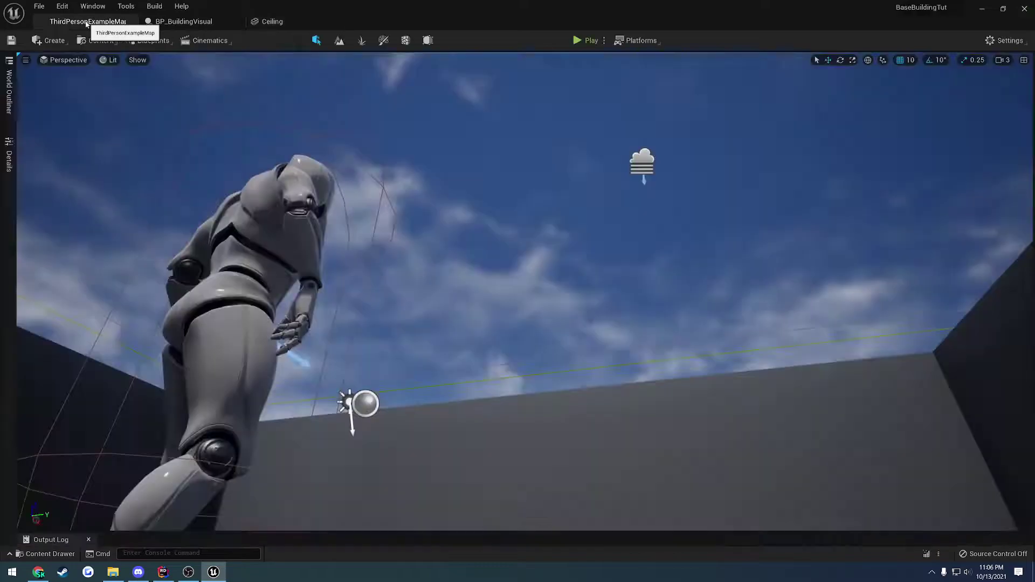
{"action": "left_click", "coordinate": [578, 40]}
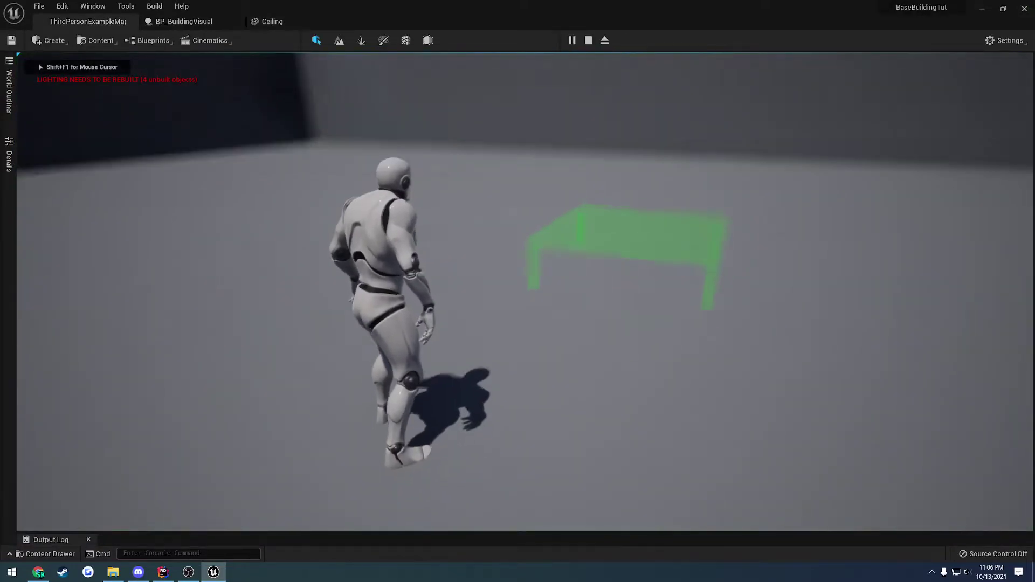
- Place two separate foundations in the test level, with a wall snapped to the first one's edge
{"action": "left_click", "coordinate": [524, 292]}
{"action": "key", "text": "e"}
{"action": "left_click", "coordinate": [518, 291]}
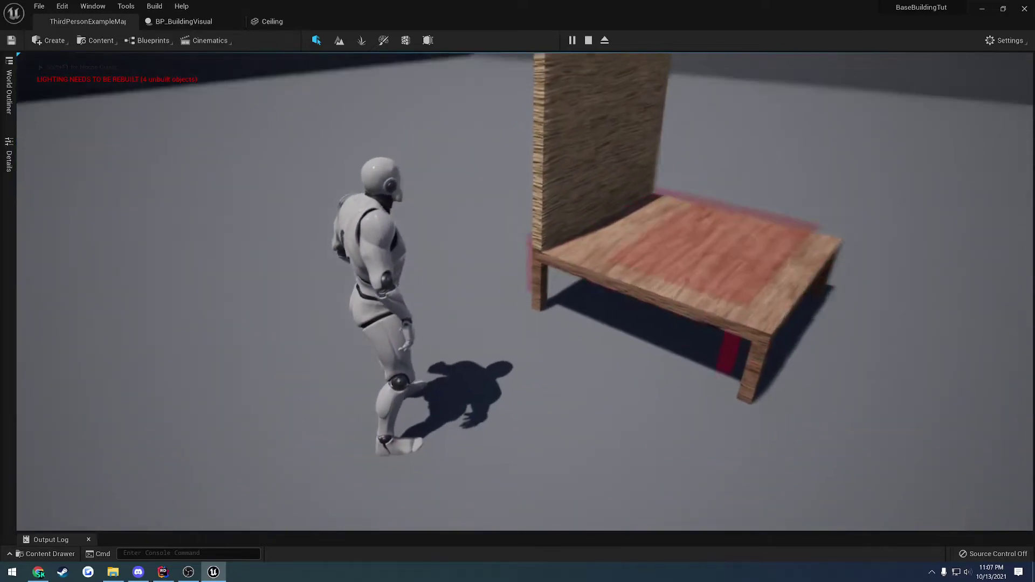
{"action": "key", "text": "a"}
{"action": "key", "text": "w"}
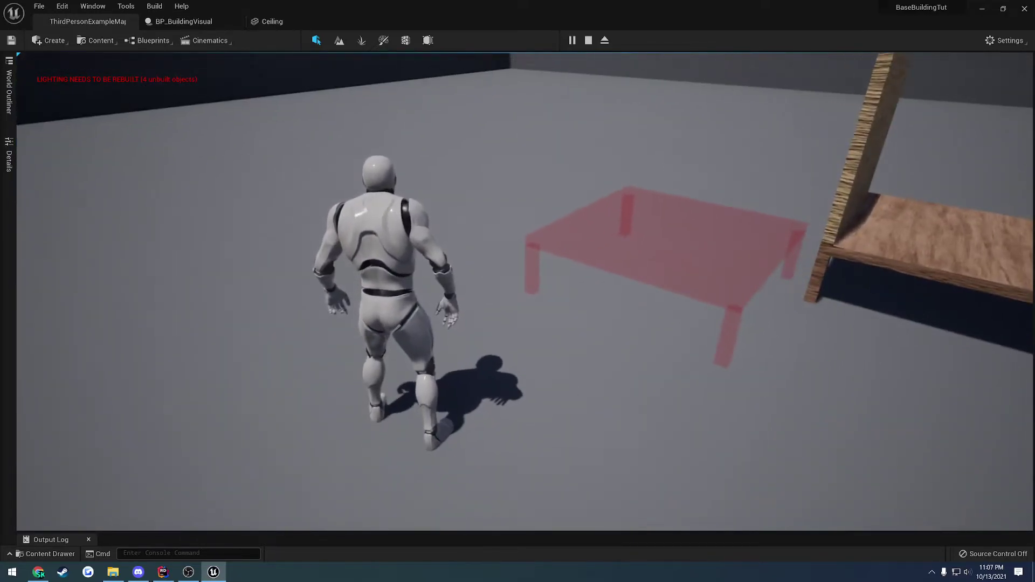
{"action": "left_click", "coordinate": [524, 292]}
- Climb onto the second foundation and snap a ceiling to the CPos0 socket on top of the wall
{"action": "key", "text": "w"}
{"action": "key", "text": "d"}
{"action": "key", "text": "space"}
{"action": "key", "text": "w"}
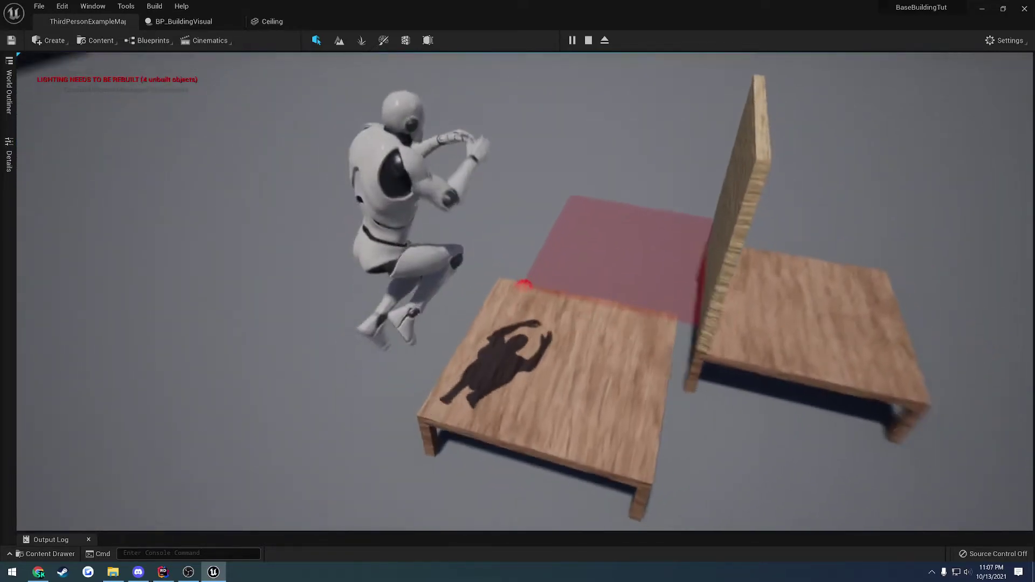
{"action": "scroll", "coordinate": [524, 291], "scroll_direction": "up", "scroll_amount": 1}
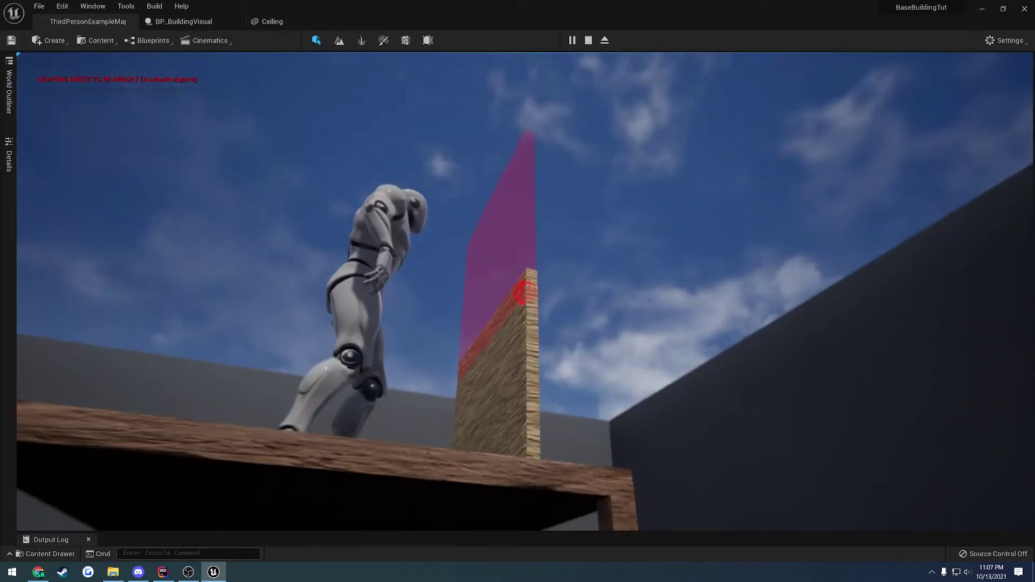
{"action": "key", "text": "d"}
{"action": "scroll", "coordinate": [525, 292], "scroll_direction": "up", "scroll_amount": 1}
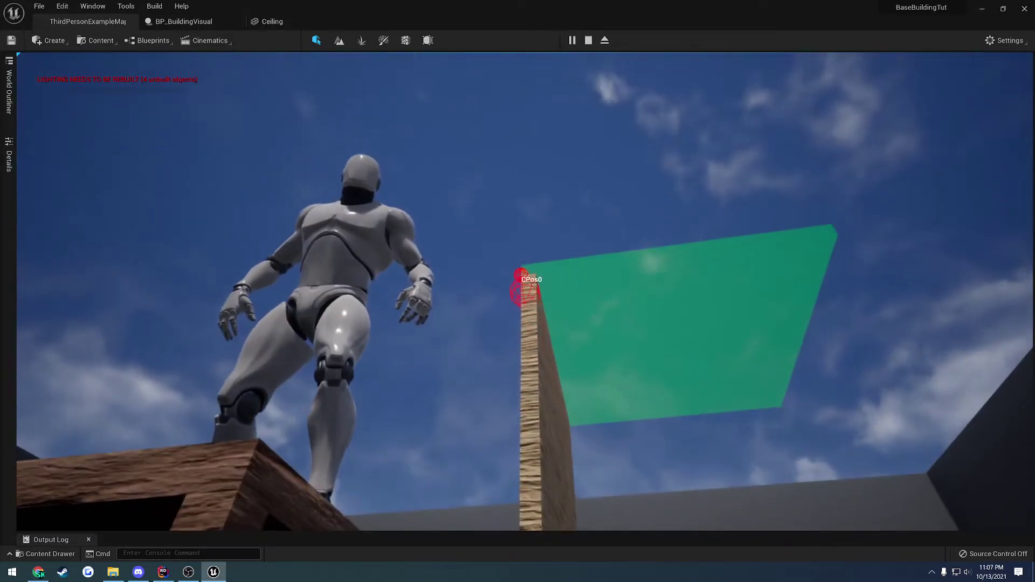
{"action": "left_click", "coordinate": [518, 291]}
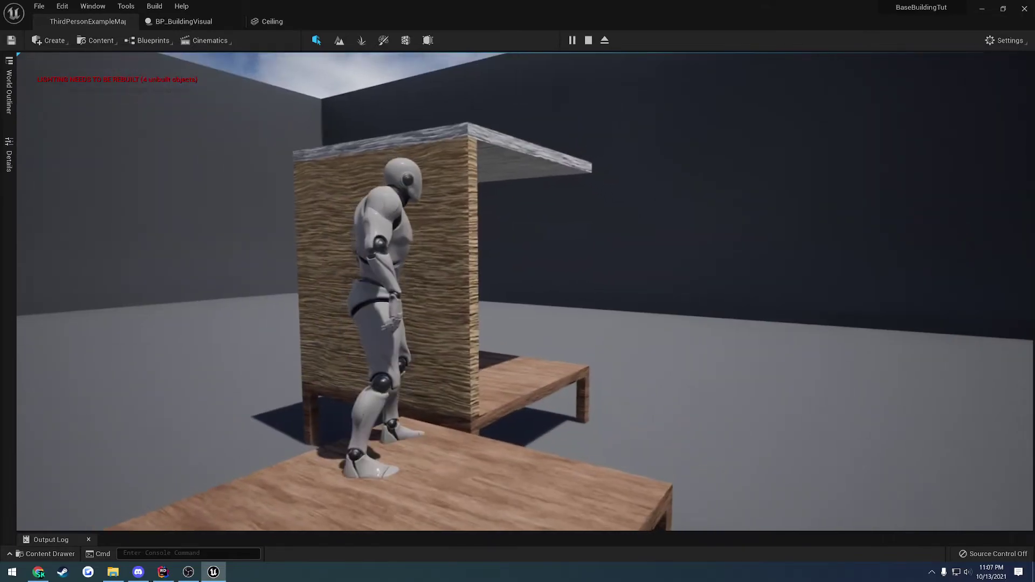
- Climb onto the placed ceiling and snap walls to the wall sockets along its edges
{"action": "key", "text": "space"}
{"action": "key", "text": "w"}
{"action": "scroll", "coordinate": [525, 292], "scroll_direction": "up", "scroll_amount": 1}
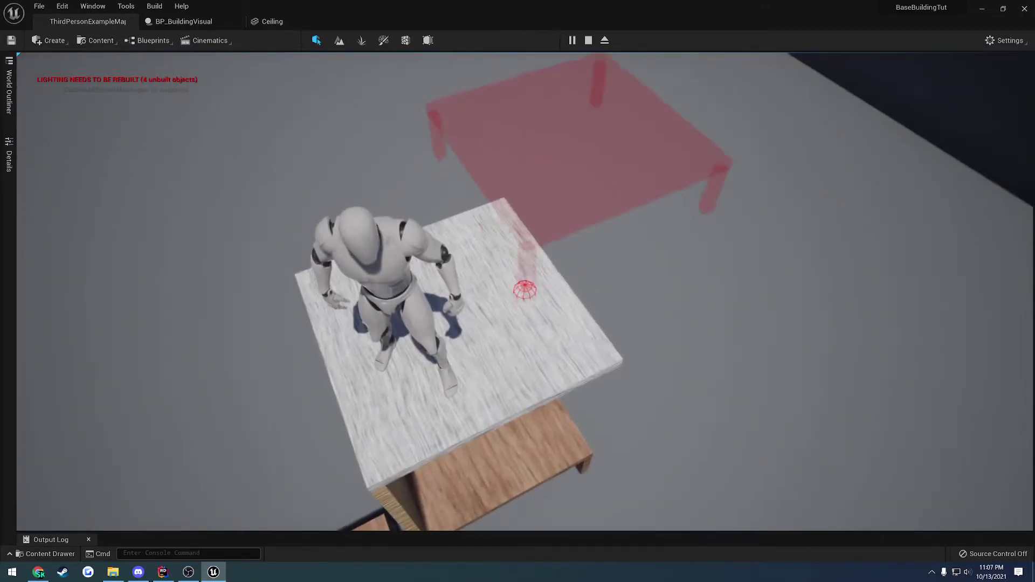
{"action": "scroll", "coordinate": [524, 292], "scroll_direction": "up", "scroll_amount": 1}
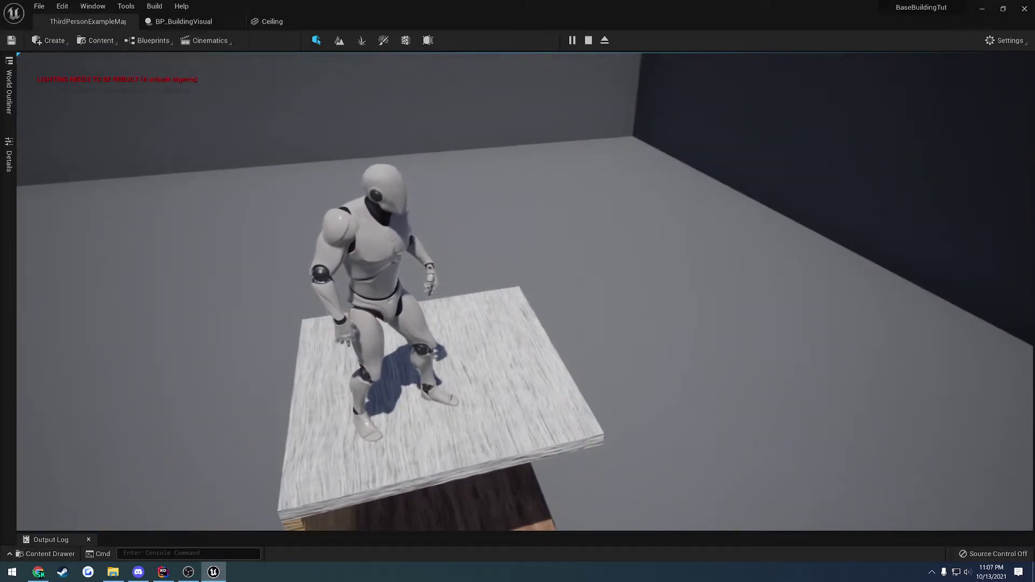
{"action": "left_click", "coordinate": [525, 292]}
{"action": "key", "text": "w"}
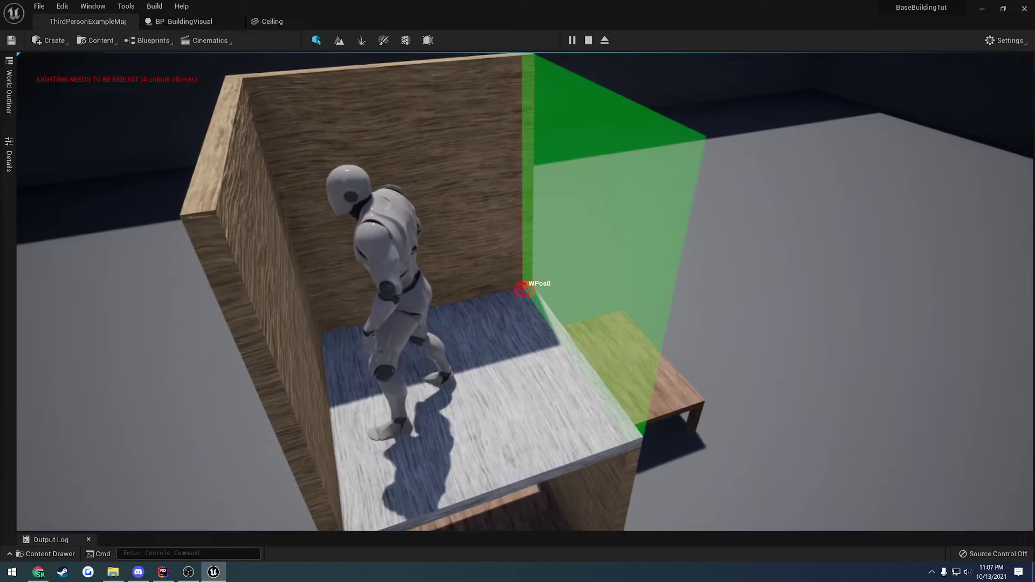
{"action": "left_click", "coordinate": [523, 291]}
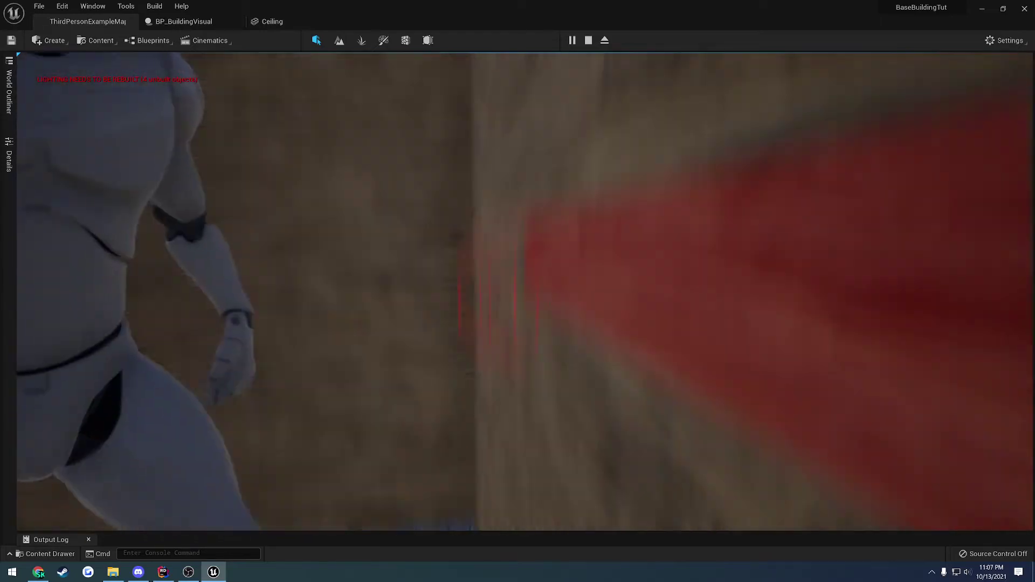
- End the play session and save all project files
{"action": "key", "text": "Escape"}
{"action": "right_click_drag", "start_coordinate": [435, 300], "coordinate": [281, 310]}
{"action": "key", "text": "s"}
{"action": "left_click", "coordinate": [39, 6]}
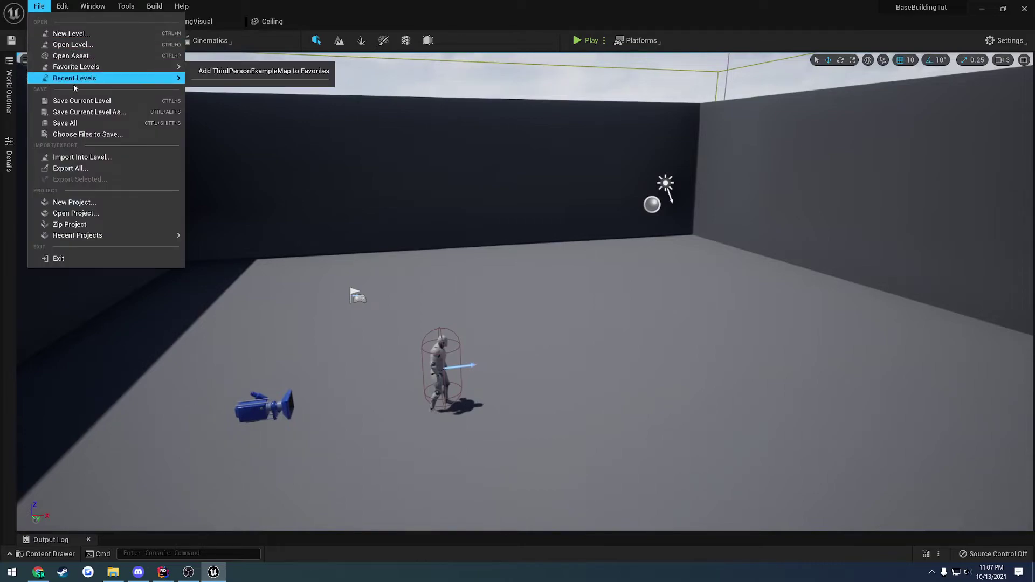
{"action": "left_click", "coordinate": [85, 123]}
- Switch to Rider and examine the instanced mesh creation and socket name collection in the ABuilding constructor and BeginPlay
{"action": "left_click", "coordinate": [163, 572]}
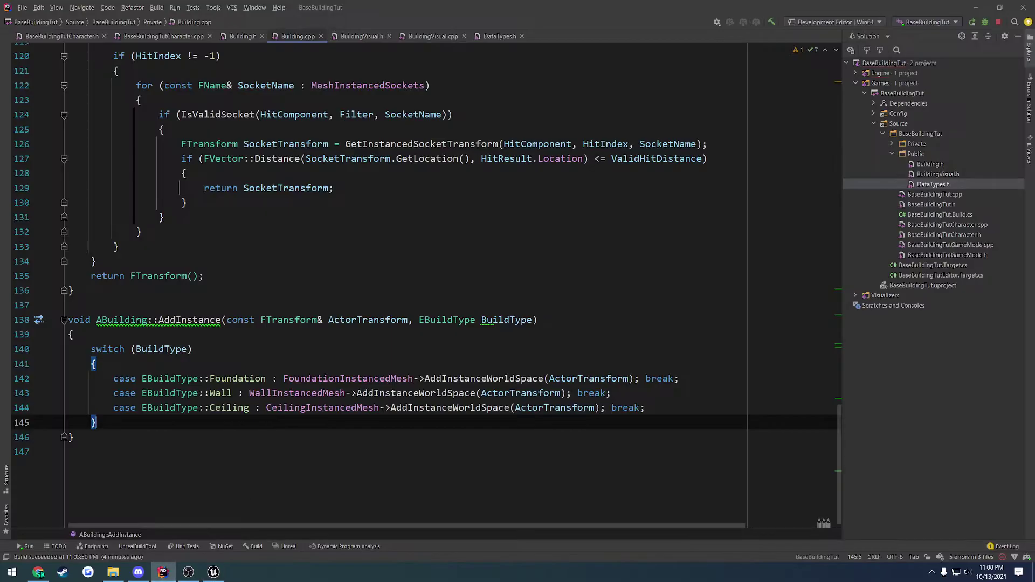
{"action": "left_click_drag", "start_coordinate": [836, 411], "coordinate": [833, 113]}
{"action": "left_click_drag", "start_coordinate": [781, 191], "coordinate": [119, 190]}
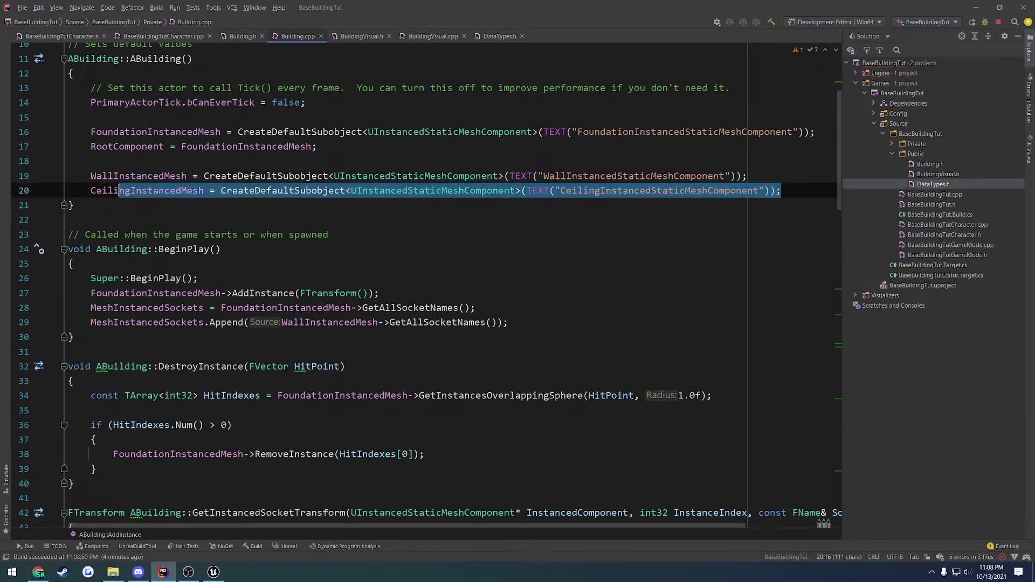
{"action": "left_click", "coordinate": [289, 205]}
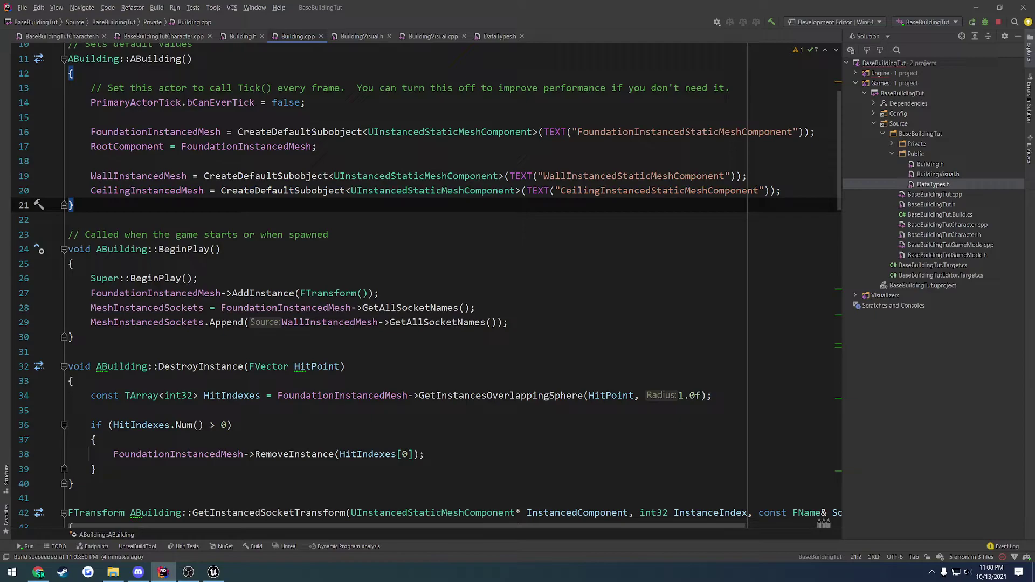
{"action": "left_click_drag", "start_coordinate": [508, 322], "coordinate": [118, 321]}
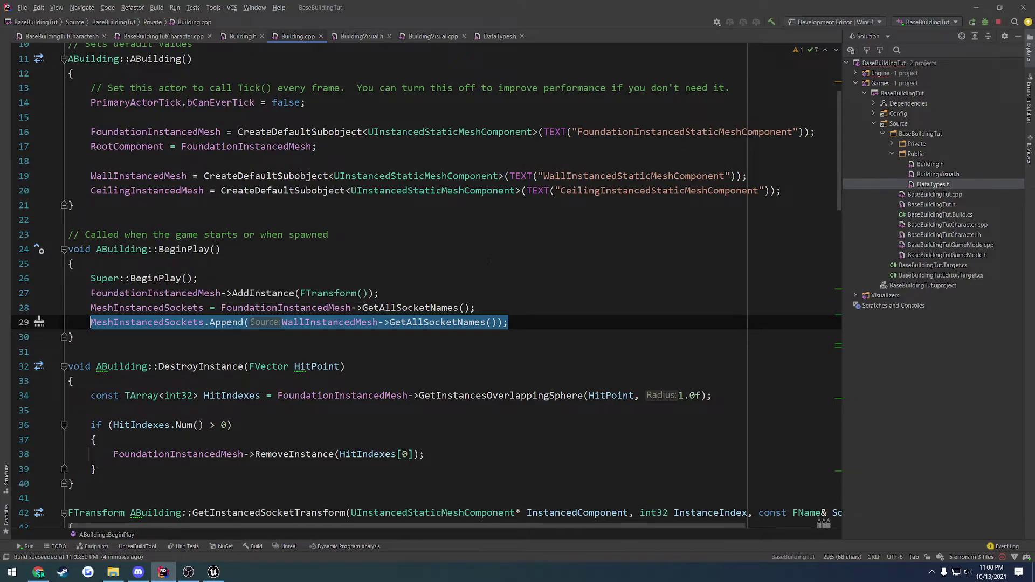
{"action": "scroll", "coordinate": [548, 261], "scroll_direction": "down", "scroll_amount": 2}
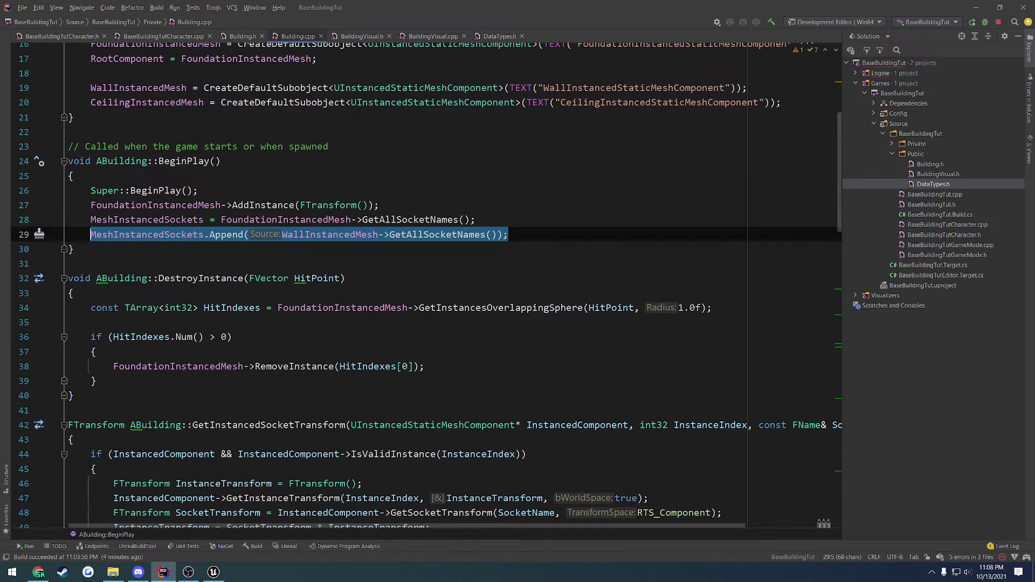
{"action": "double_click", "coordinate": [481, 103]}
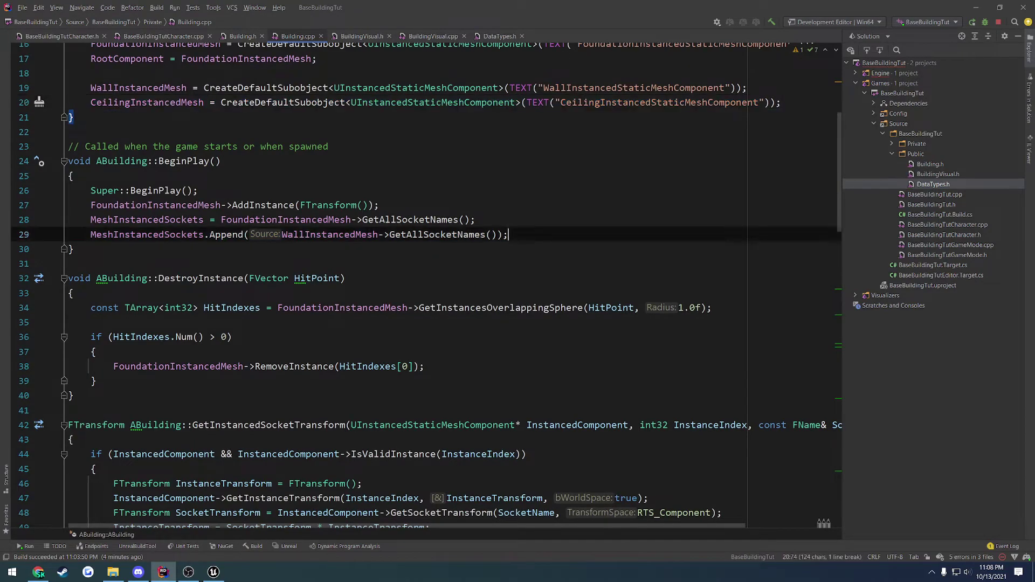
{"action": "left_click_drag", "start_coordinate": [507, 235], "coordinate": [91, 204]}
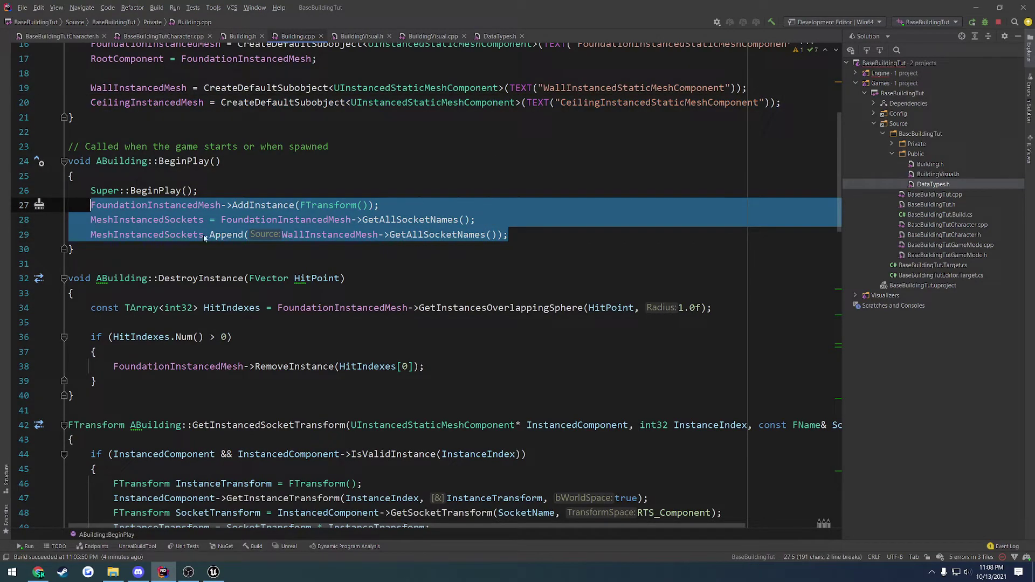
{"action": "left_click", "coordinate": [423, 234]}
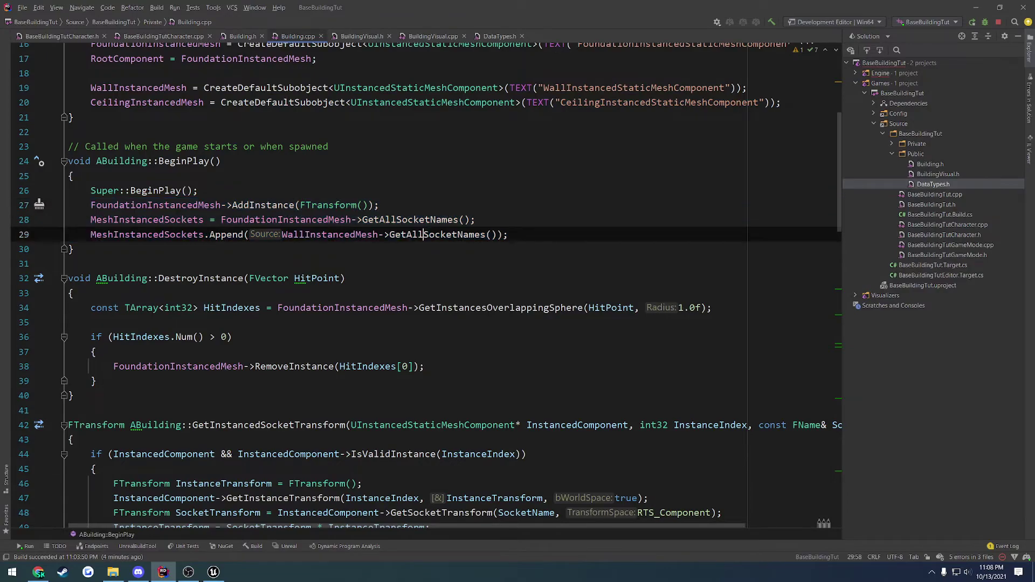
- Duplicate the MeshInstancedSockets.Append line in BeginPlay and make the copy use CeilingInstancedMesh
{"action": "left_click_drag", "start_coordinate": [508, 235], "coordinate": [91, 235]}
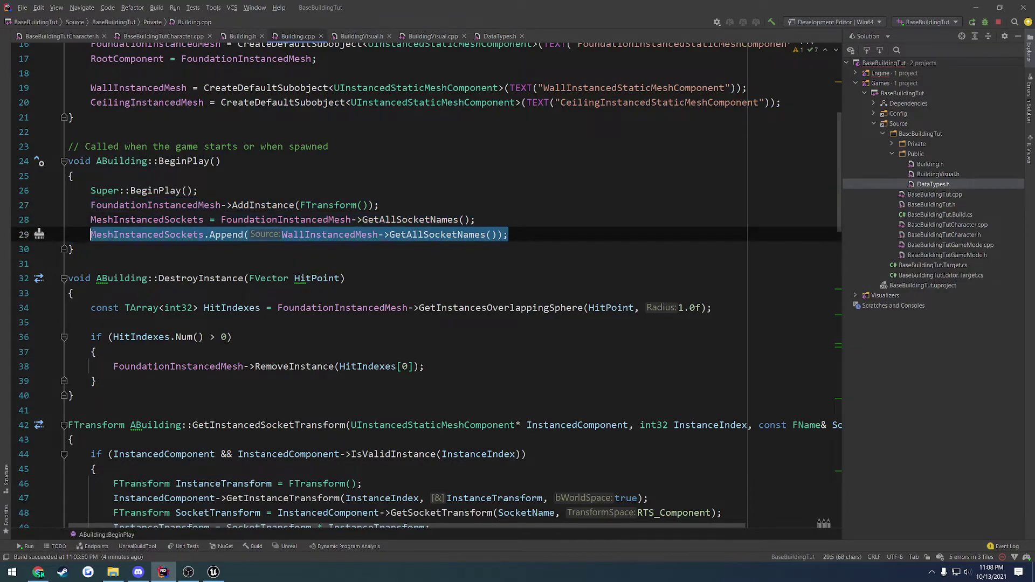
{"action": "left_click", "coordinate": [91, 235]}
{"action": "key", "text": "ctrl+d"}
{"action": "double_click", "coordinate": [330, 250]}
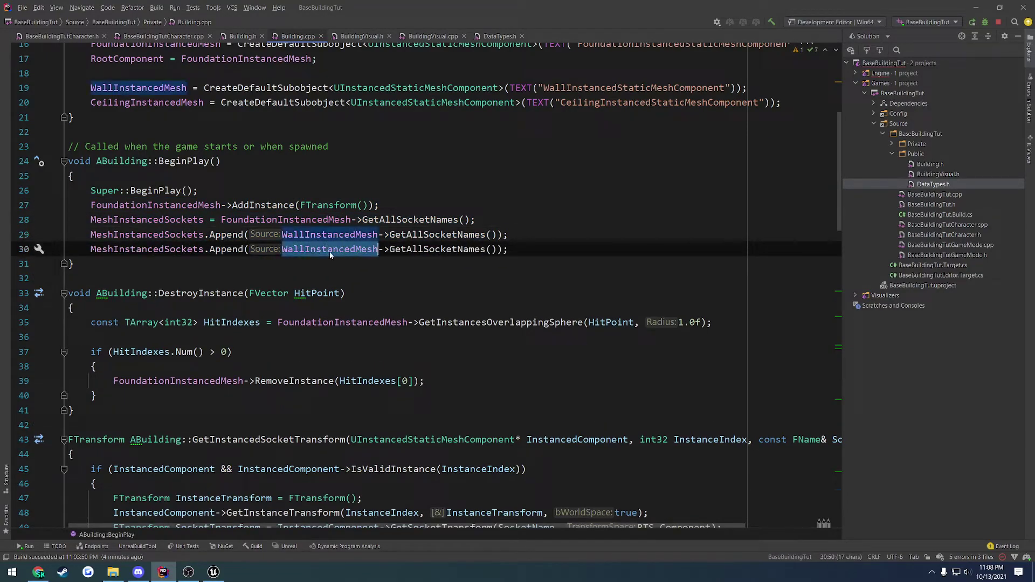
{"action": "double_click", "coordinate": [146, 103]}
{"action": "key", "text": "ctrl+c"}
{"action": "double_click", "coordinate": [330, 249]}
{"action": "key", "text": "ctrl+v"}
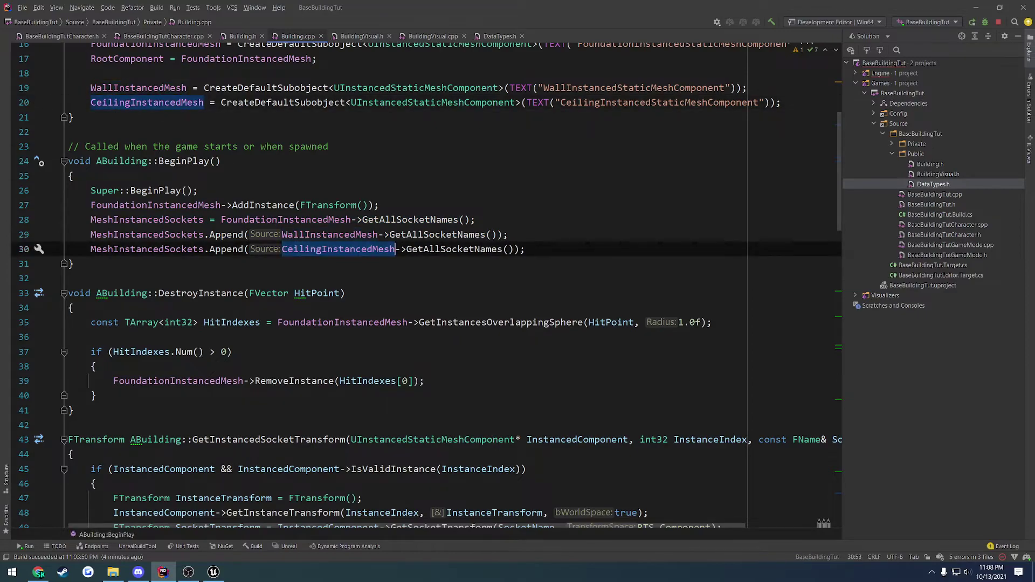
{"action": "key", "text": "End"}
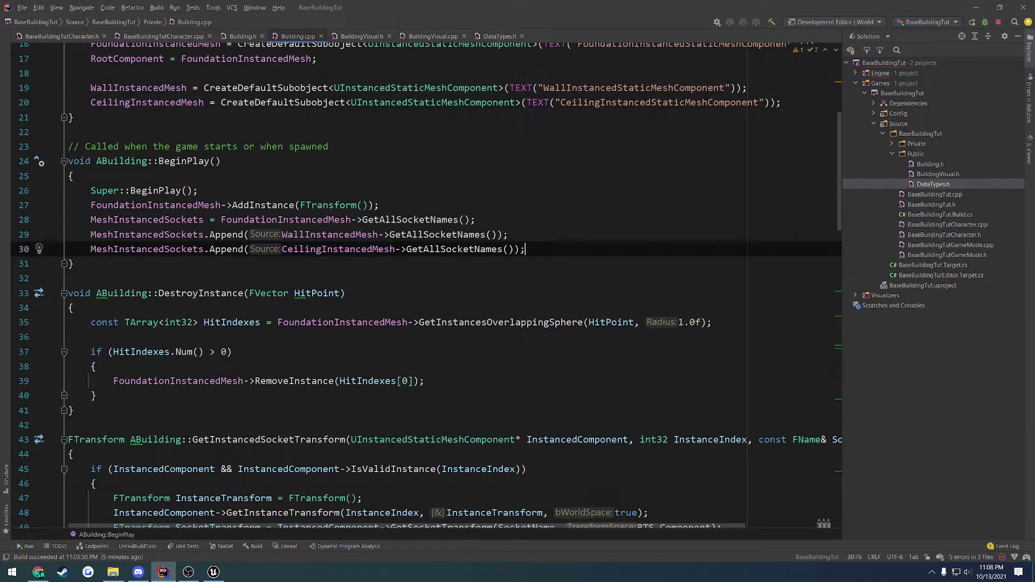
- Review the socket code in Building.cpp, the Ceiling entry in DataTypes.h and the SpawnBuilding function in BuildingVisual.cpp
{"action": "left_click_drag", "start_coordinate": [545, 247], "coordinate": [91, 219]}
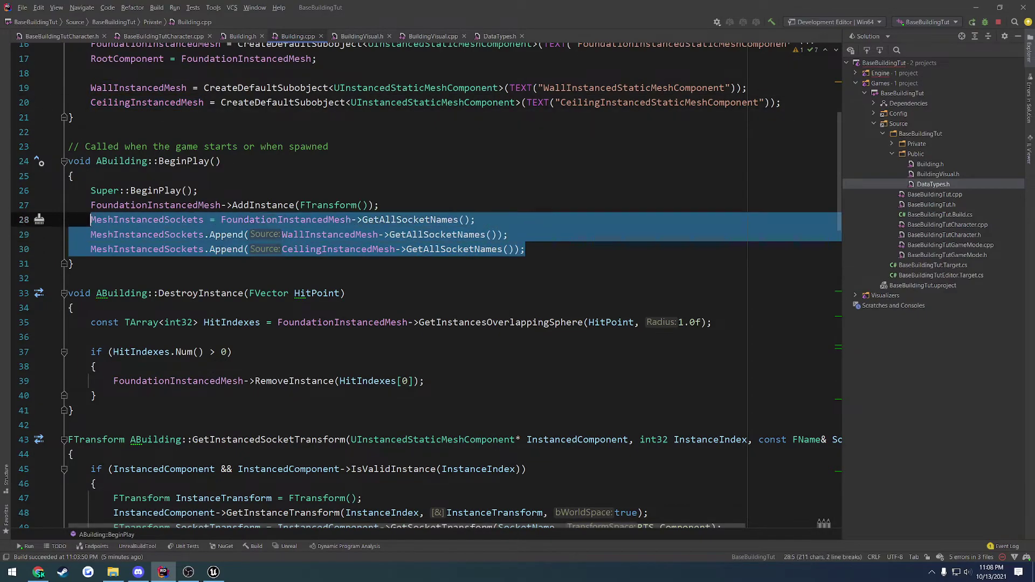
{"action": "left_click", "coordinate": [569, 228]}
{"action": "scroll", "coordinate": [561, 227], "scroll_direction": "down", "scroll_amount": 4}
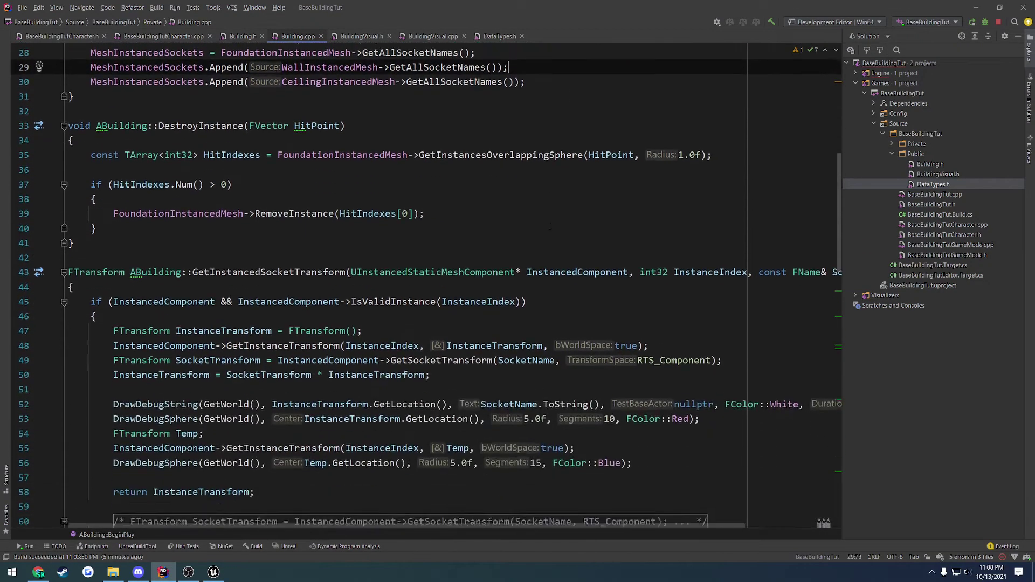
{"action": "scroll", "coordinate": [549, 226], "scroll_direction": "down", "scroll_amount": 4}
{"action": "left_click", "coordinate": [499, 36]}
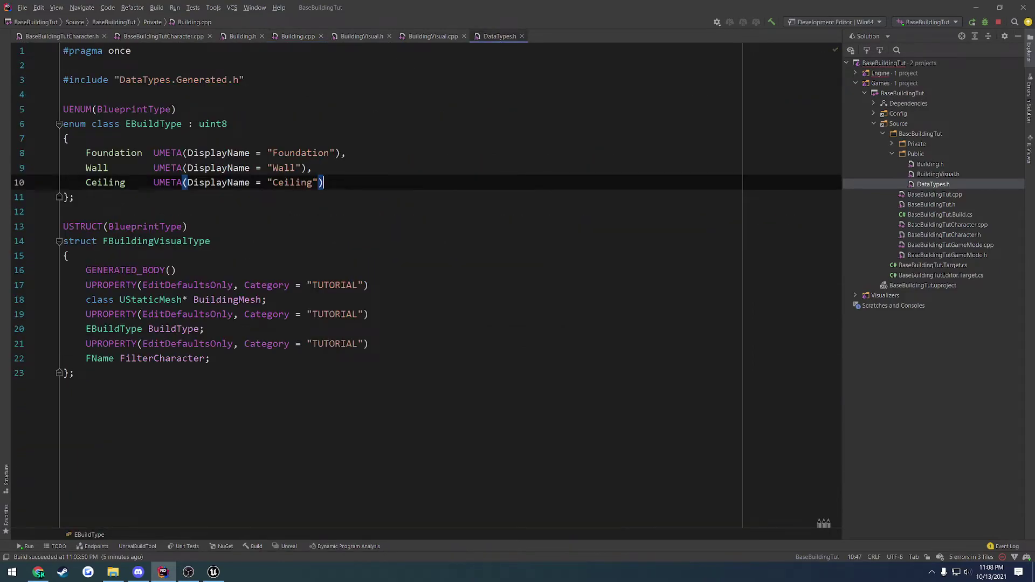
{"action": "left_click_drag", "start_coordinate": [323, 182], "coordinate": [81, 185]}
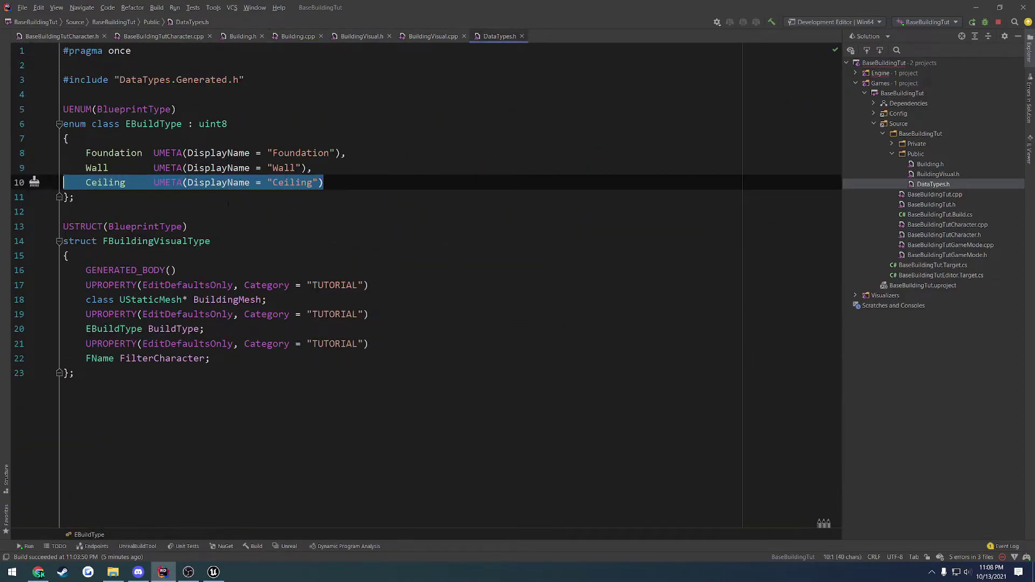
{"action": "left_click", "coordinate": [423, 36]}
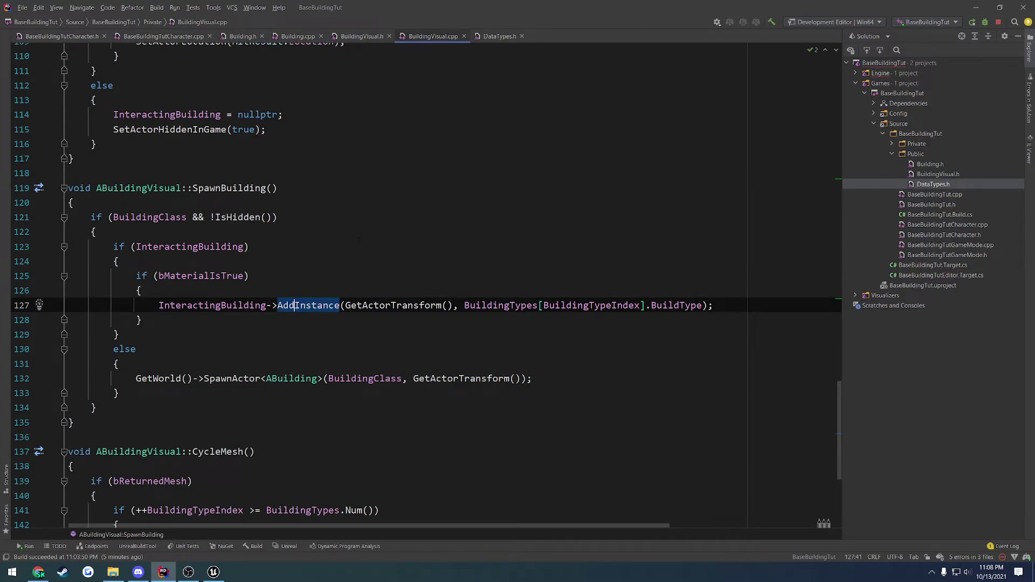
{"action": "scroll", "coordinate": [338, 139], "scroll_direction": "up", "scroll_amount": 1}
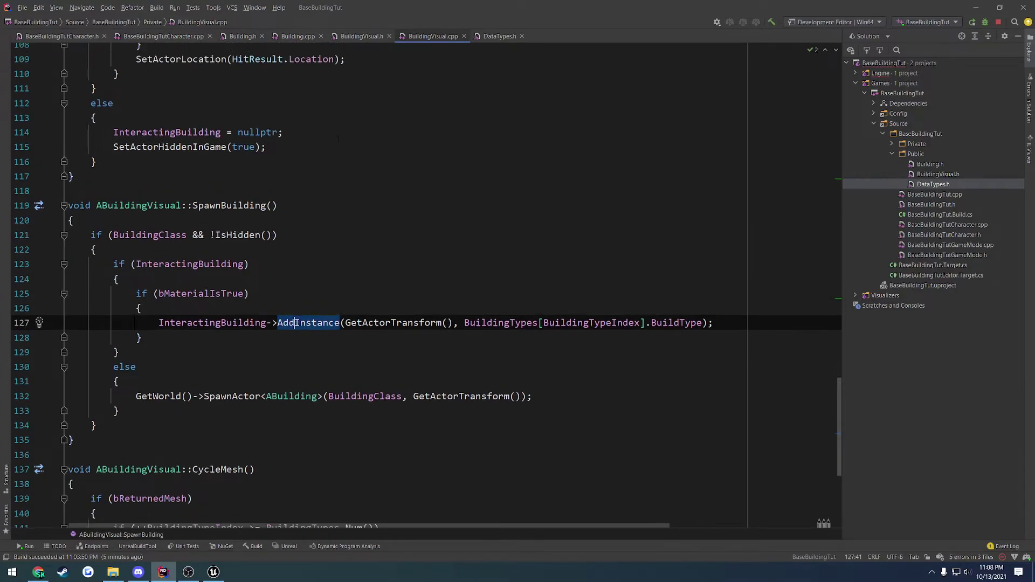
- Examine the AddInstance function in Building.cpp, including its switch case for the Ceiling build type
{"action": "scroll", "coordinate": [338, 139], "scroll_direction": "up", "scroll_amount": 2}
{"action": "left_click", "coordinate": [297, 36]}
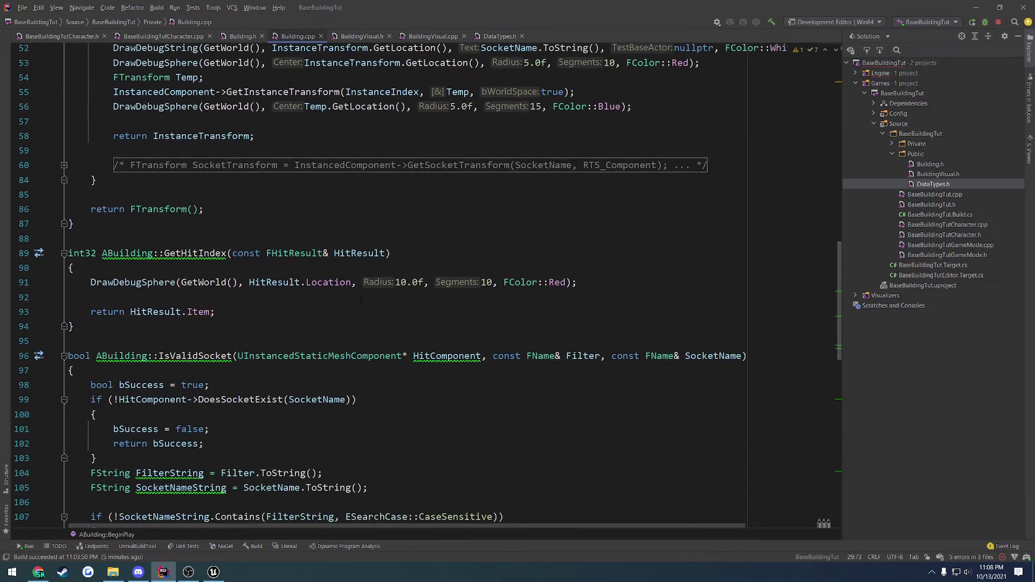
{"action": "scroll", "coordinate": [361, 299], "scroll_direction": "down", "scroll_amount": 15}
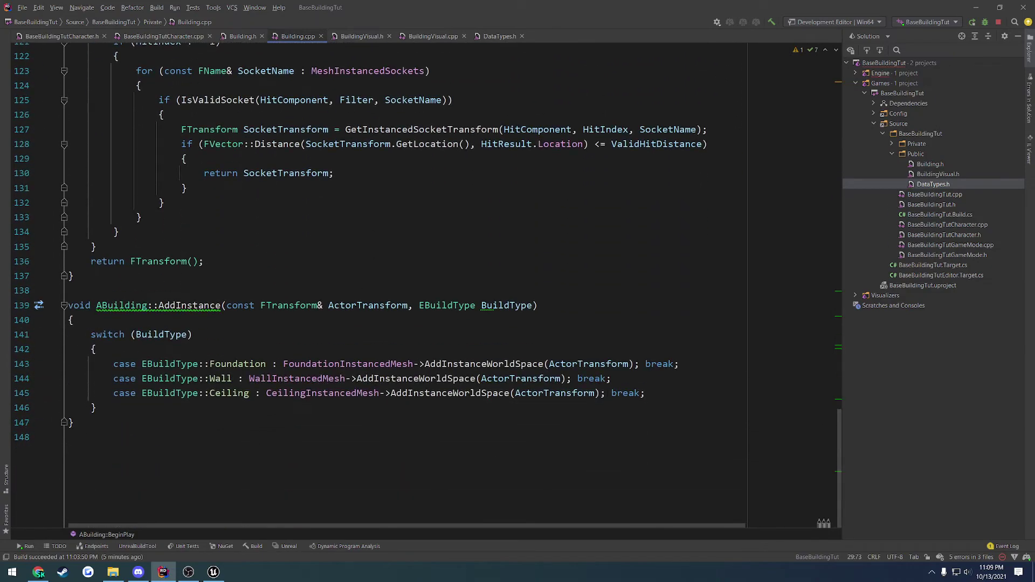
{"action": "left_click_drag", "start_coordinate": [645, 393], "coordinate": [113, 394]}
{"action": "double_click", "coordinate": [169, 305]}
{"action": "left_click", "coordinate": [509, 378]}
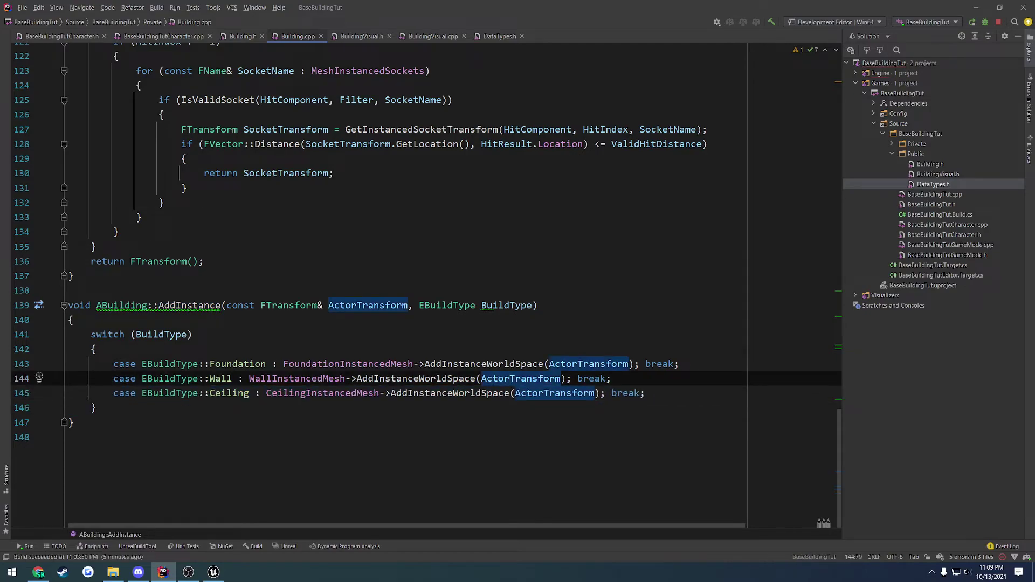
- Switch to Unreal Editor, open BP_BuildingVisual from the Tutorial folder and review its Building Types array, collapsing the Ceiling entry
{"action": "left_click", "coordinate": [214, 572]}
{"action": "key", "text": "ctrl+space"}
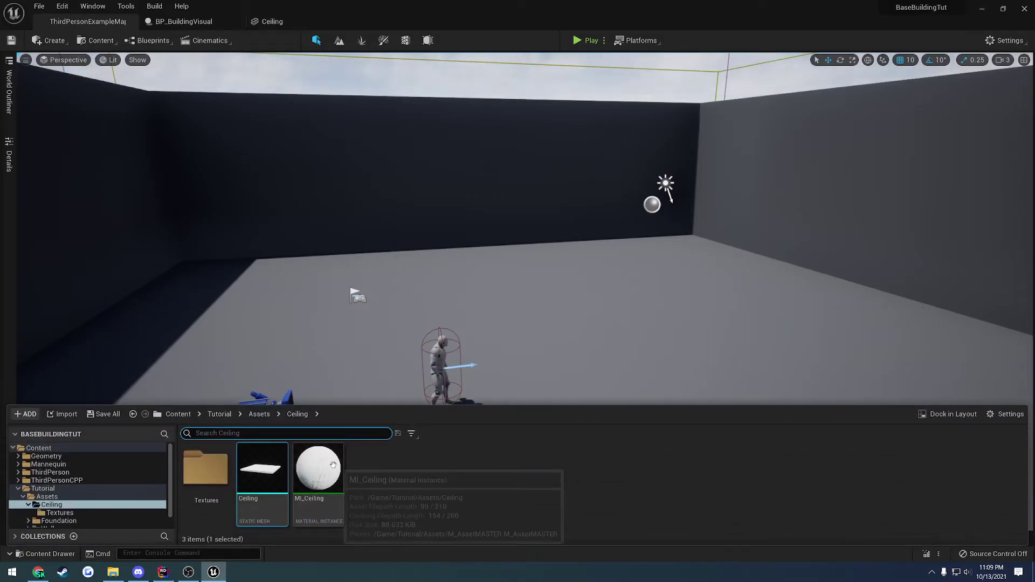
{"action": "left_click", "coordinate": [225, 414]}
{"action": "double_click", "coordinate": [314, 471]}
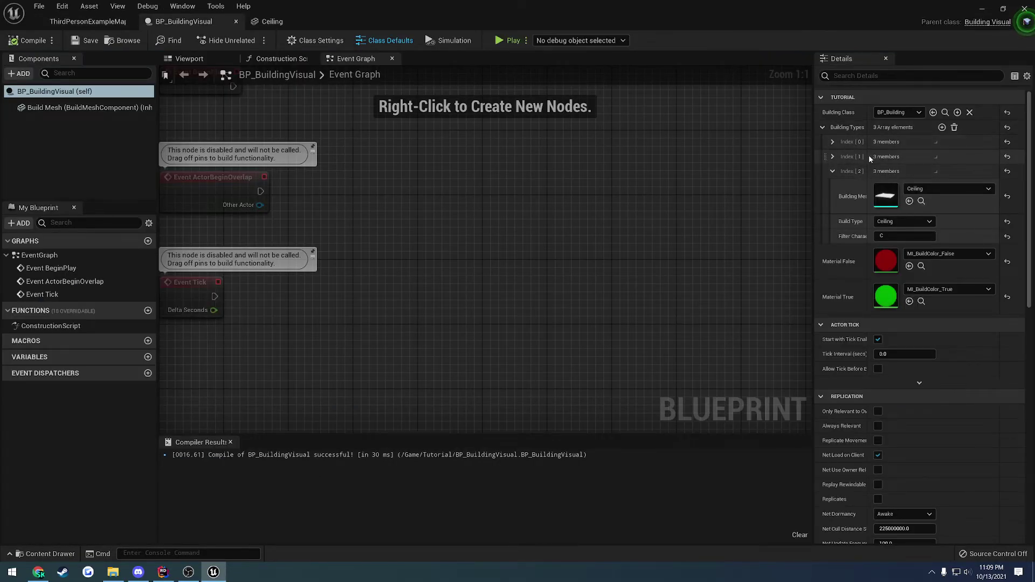
{"action": "left_click", "coordinate": [832, 171]}
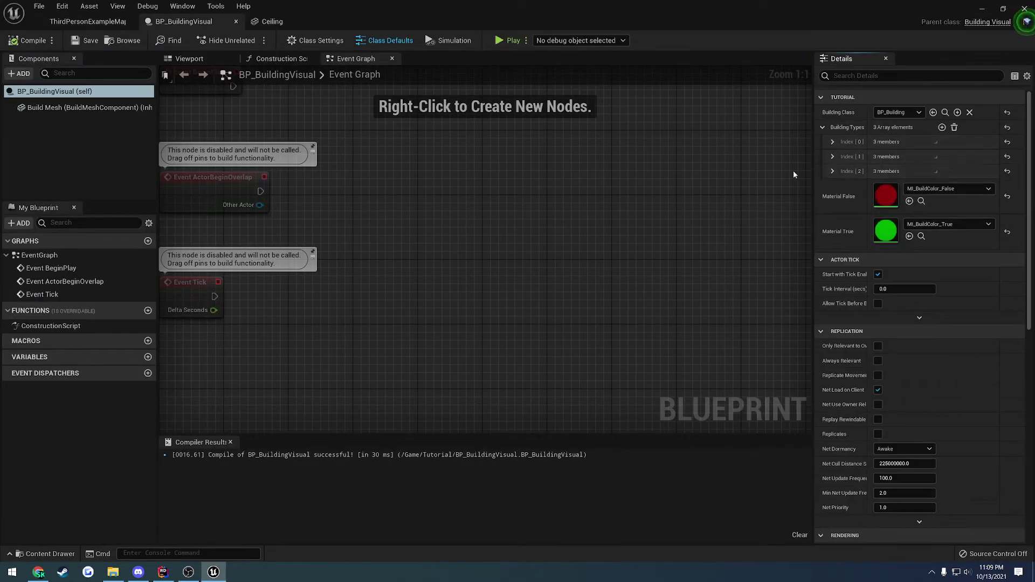
{"action": "right_click_drag", "start_coordinate": [397, 140], "coordinate": [397, 211]}
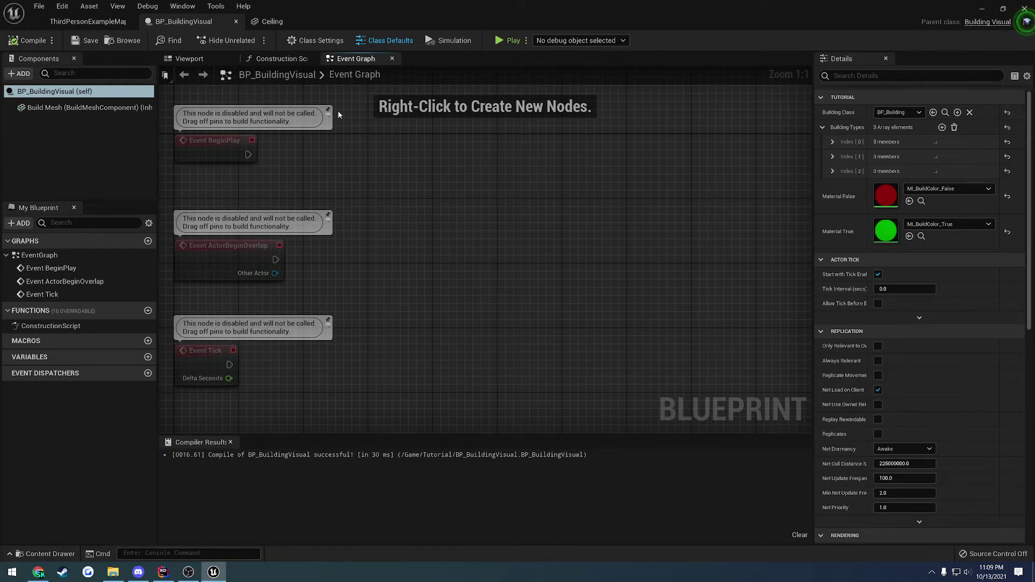
- Return to the ThirdPersonExampleMap level and look over the scene
{"action": "left_click", "coordinate": [81, 22]}
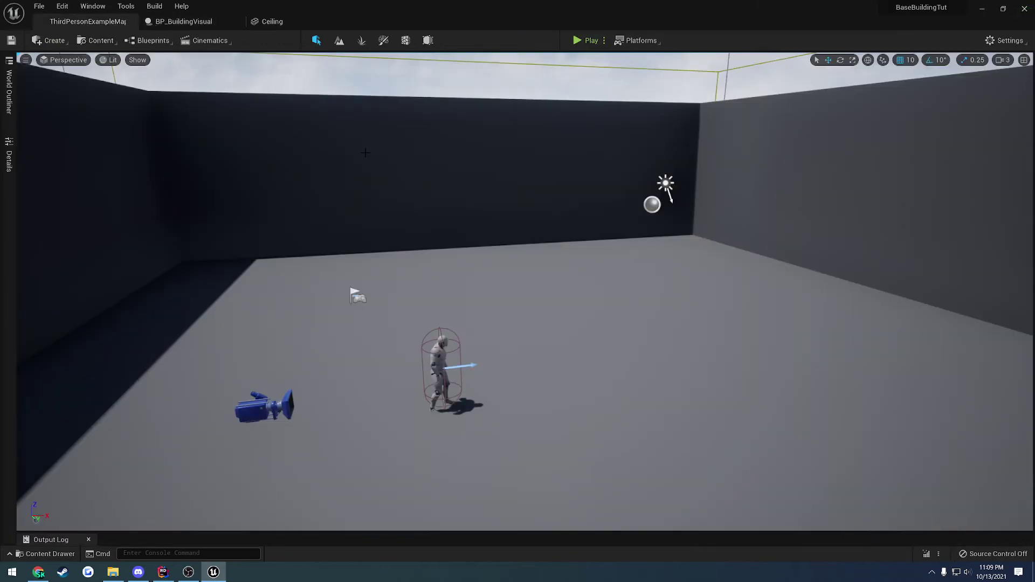
{"action": "right_click_drag", "start_coordinate": [365, 153], "coordinate": [347, 143]}
{"action": "left_click", "coordinate": [474, 569]}
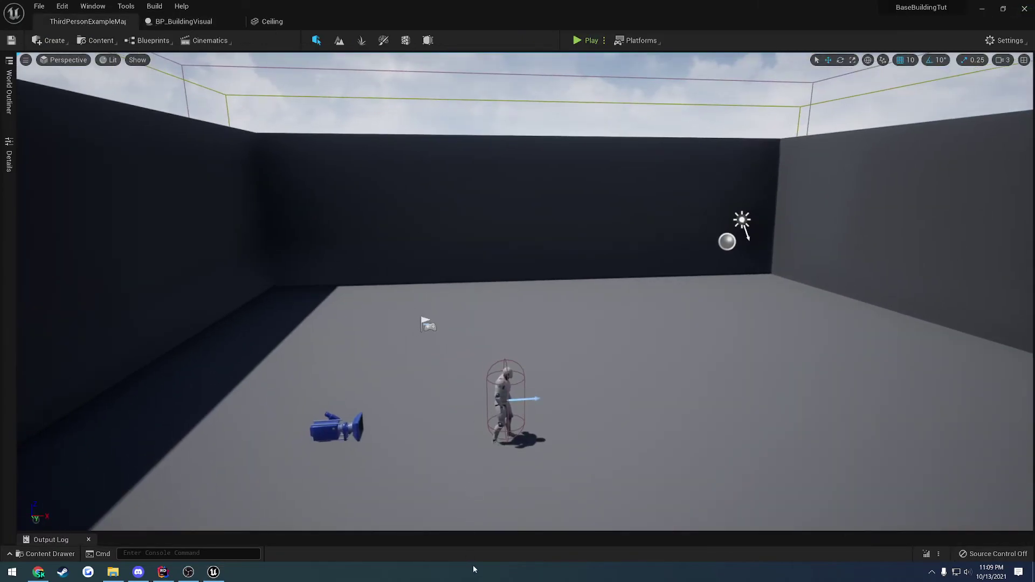